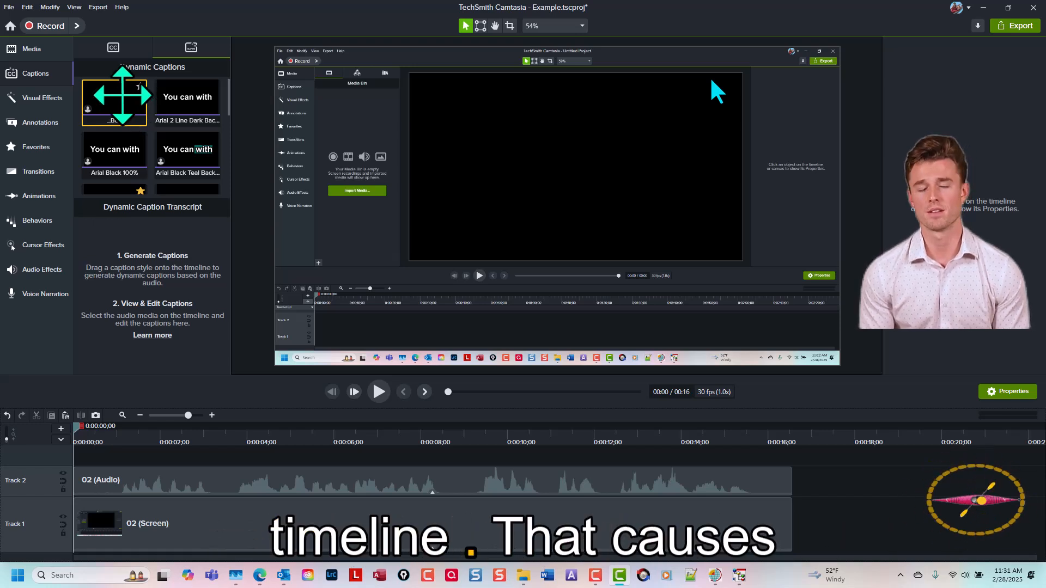
Add the _Bob dynamic caption style to a new track above the audio and trim it to the end of the 02 clips.
drag(121, 95, 8, 482)
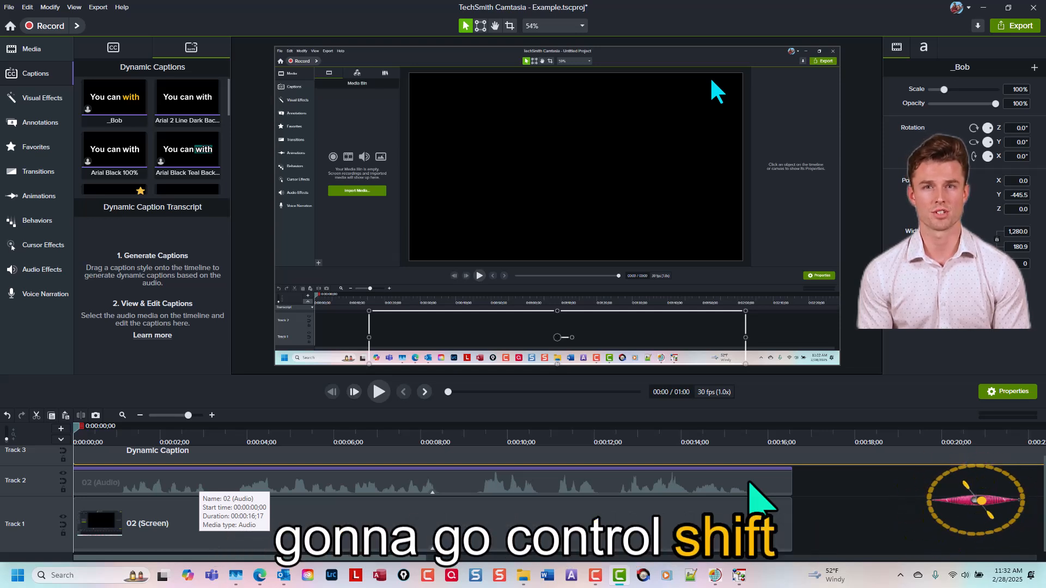
key(ctrl+shift+7)
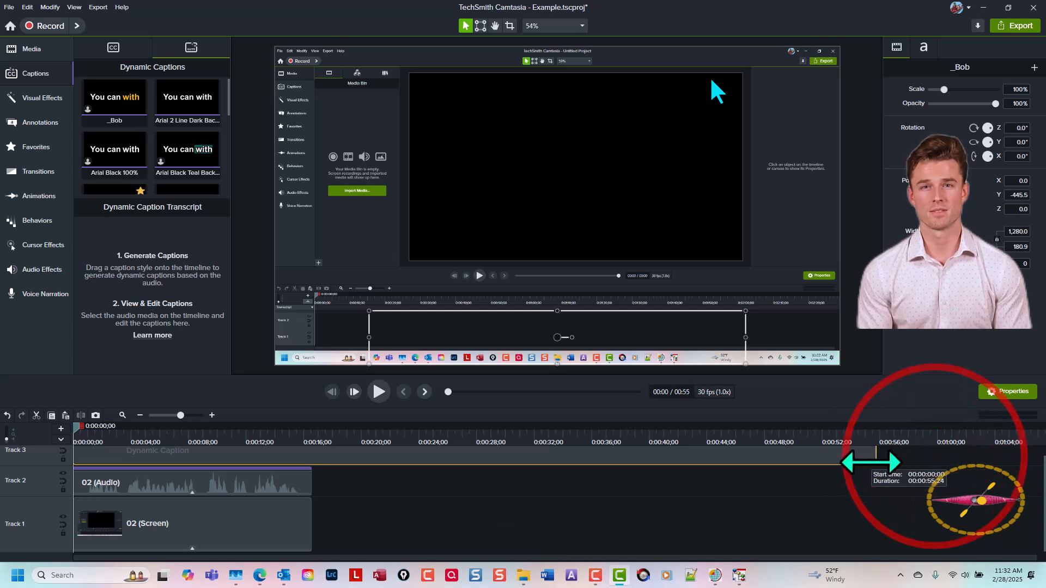
drag(871, 463, 727, 463)
drag(605, 464, 428, 473)
drag(353, 475, 318, 475)
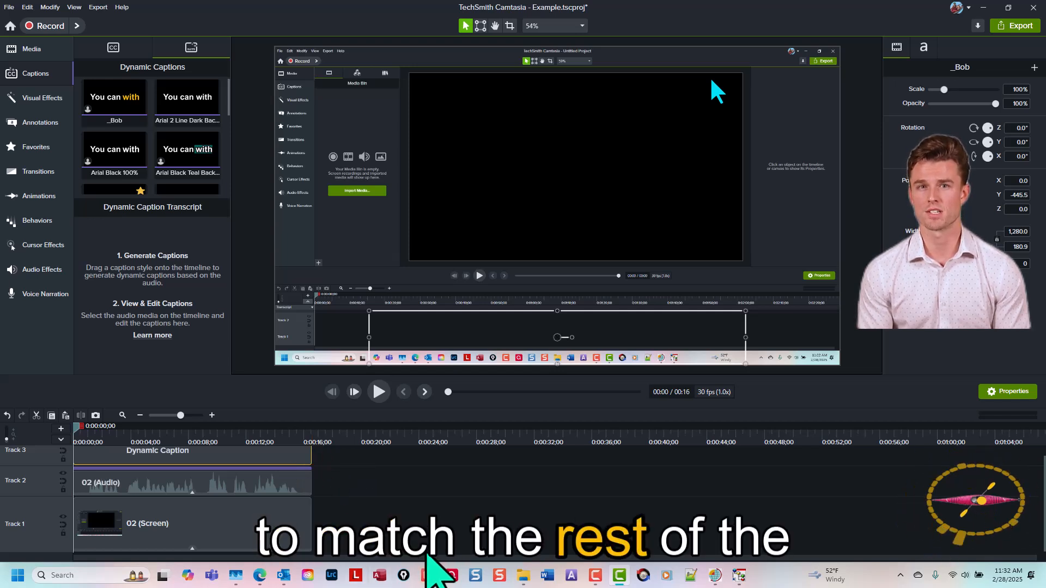
key(ctrl+shift+7)
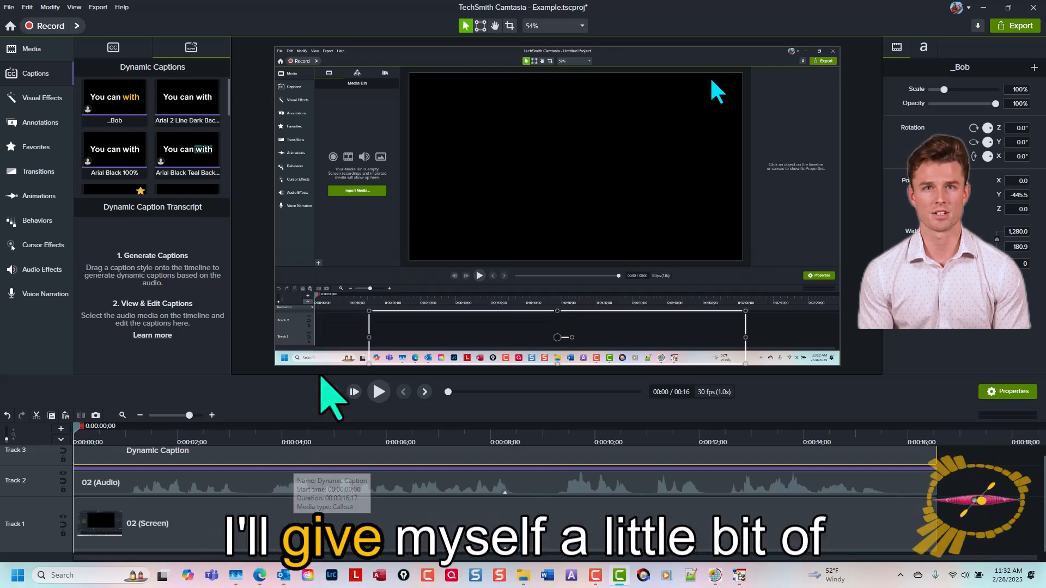
Enlarge the timeline area, magnify it fully and show the 02 audio clip's transcript words along the track.
drag(260, 379, 261, 341)
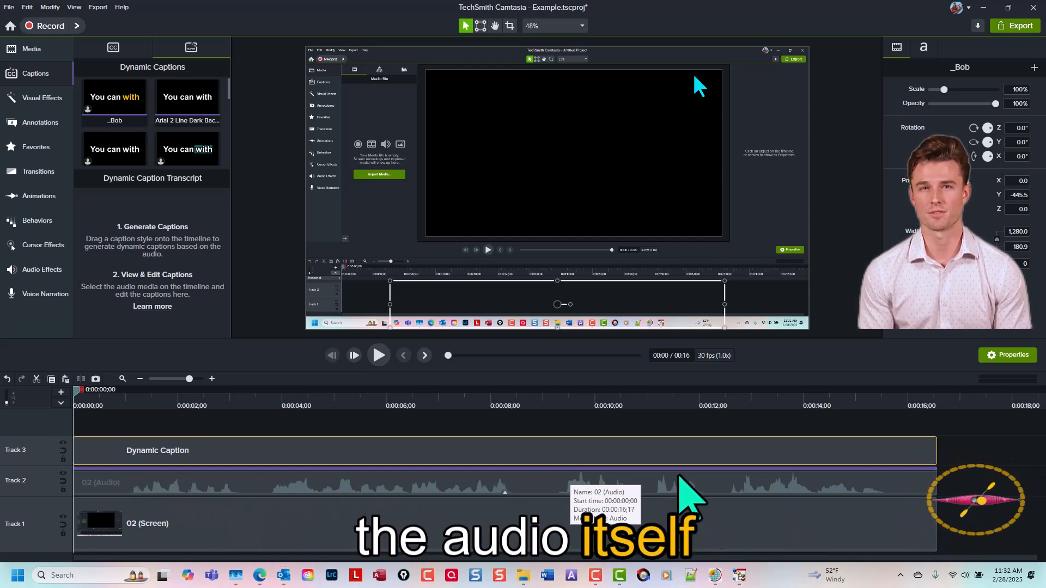
click(144, 477)
key(ctrl+shift+9)
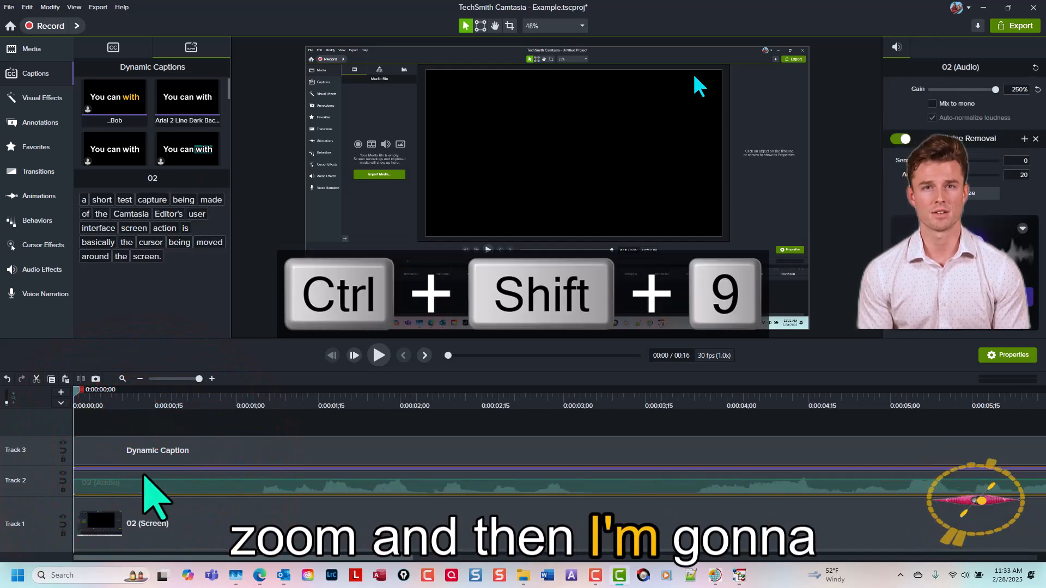
click(339, 470)
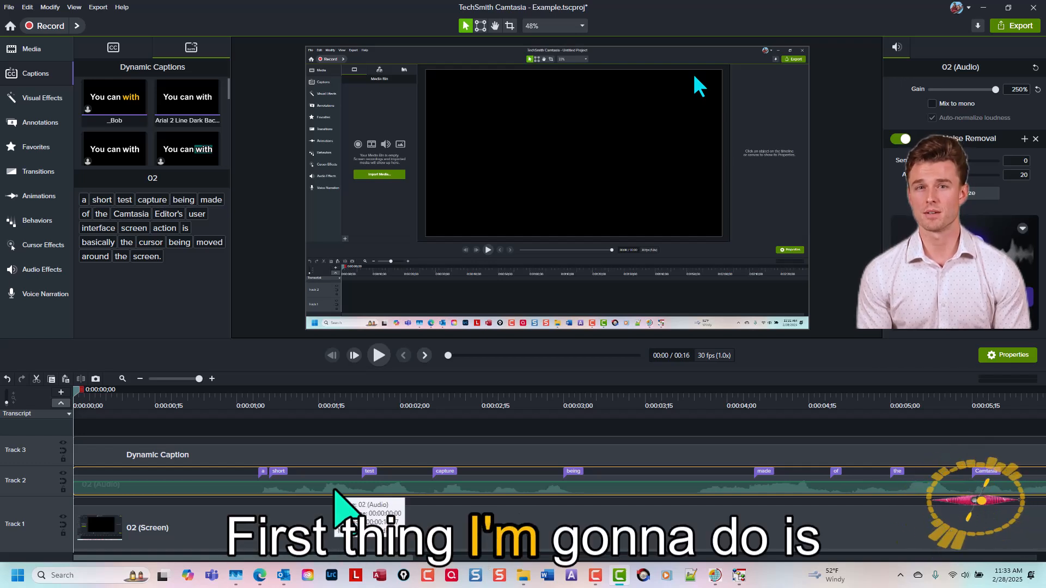
Play back the captioned clip, then replay the opening section up to 0:00:03;15 to compare the speech with its caption words.
click(378, 356)
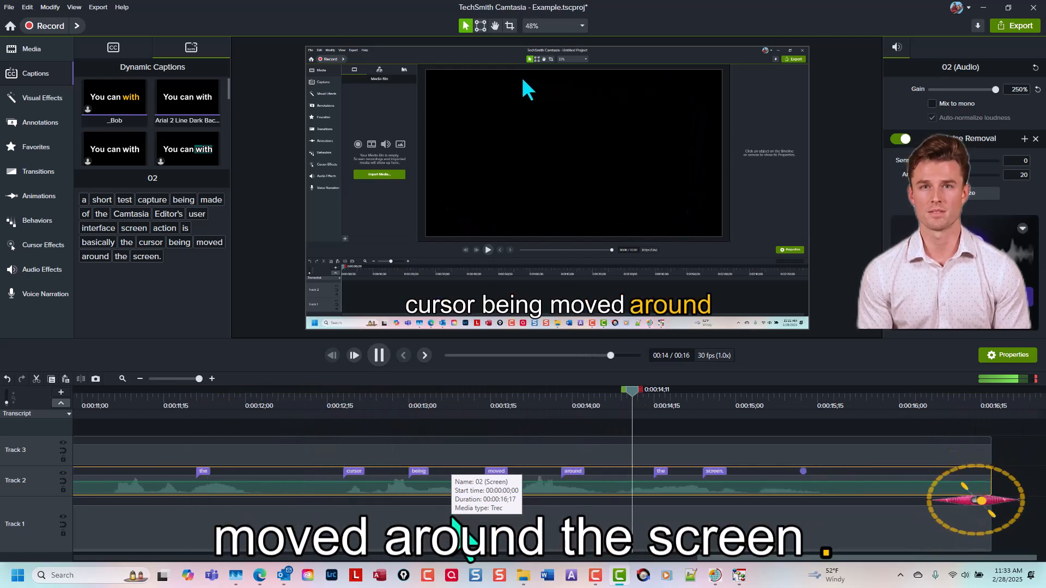
key(ctrl+Home)
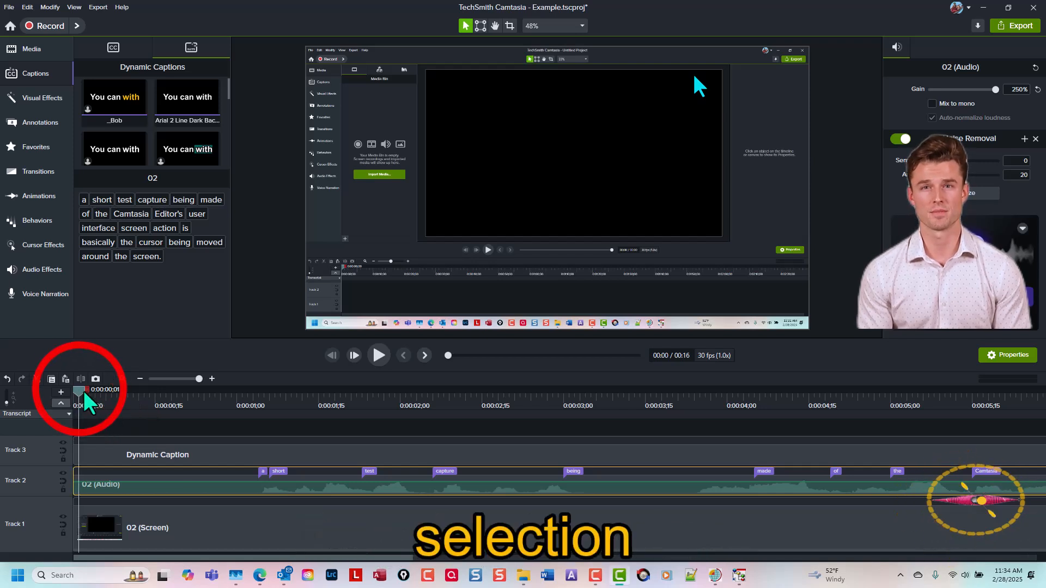
drag(85, 398, 649, 498)
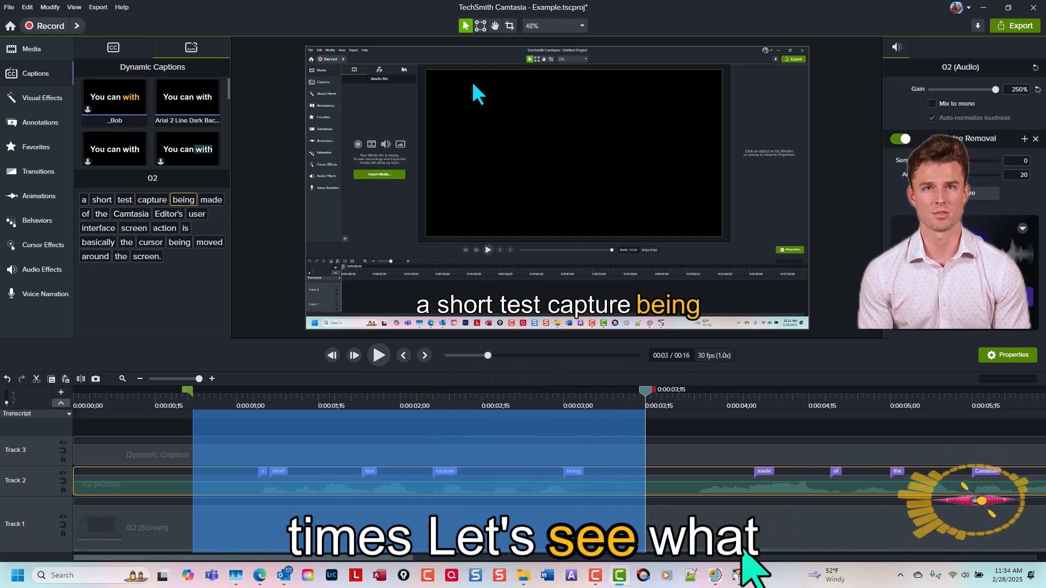
key(space)
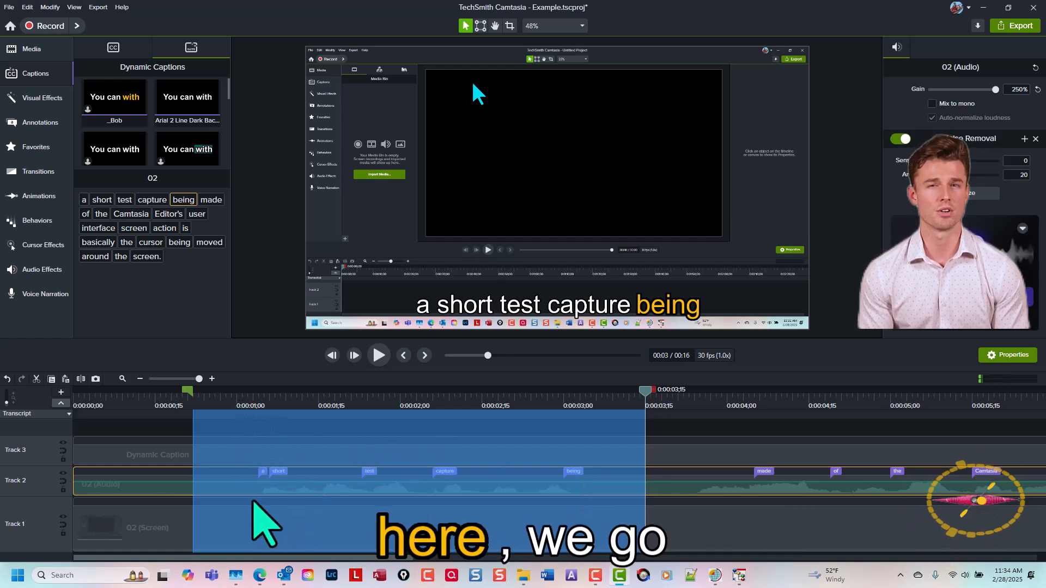
click(260, 393)
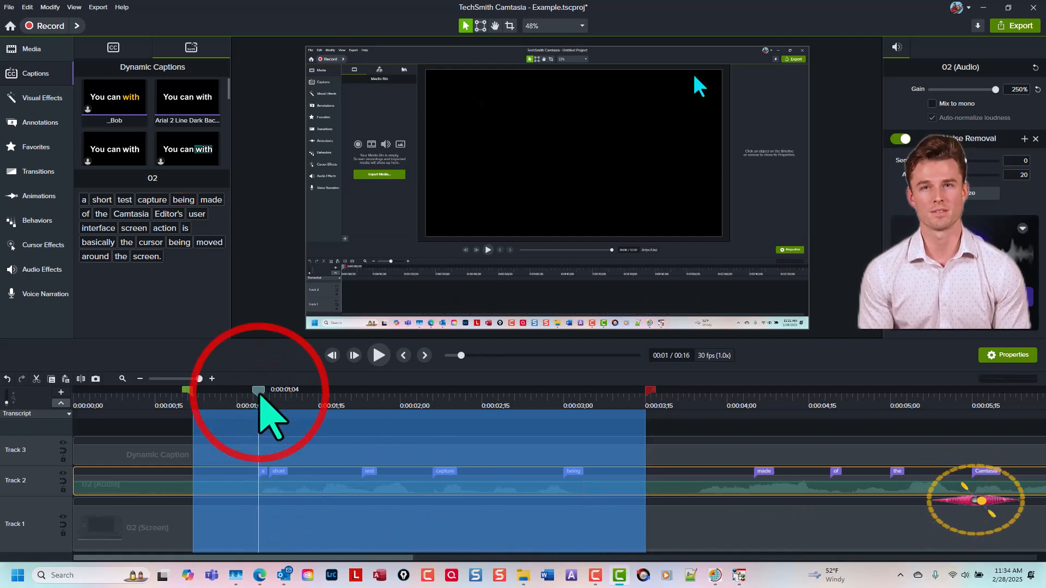
click(264, 475)
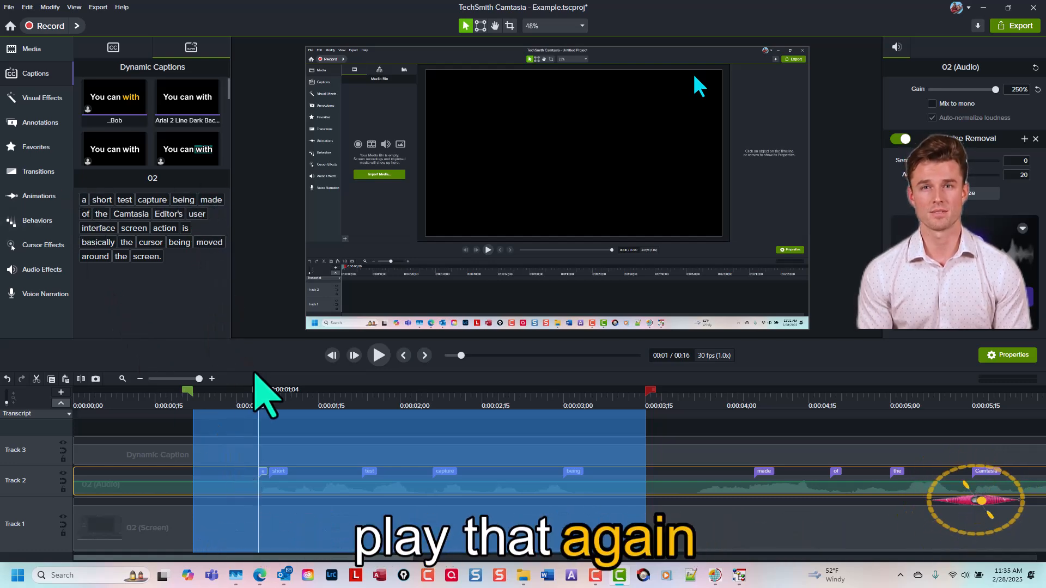
click(214, 394)
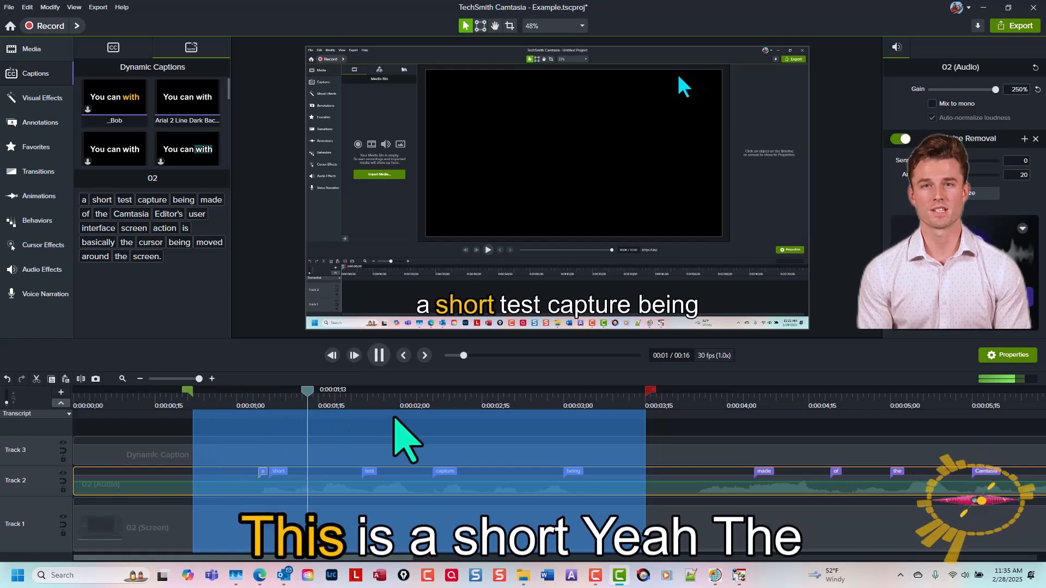
key(space)
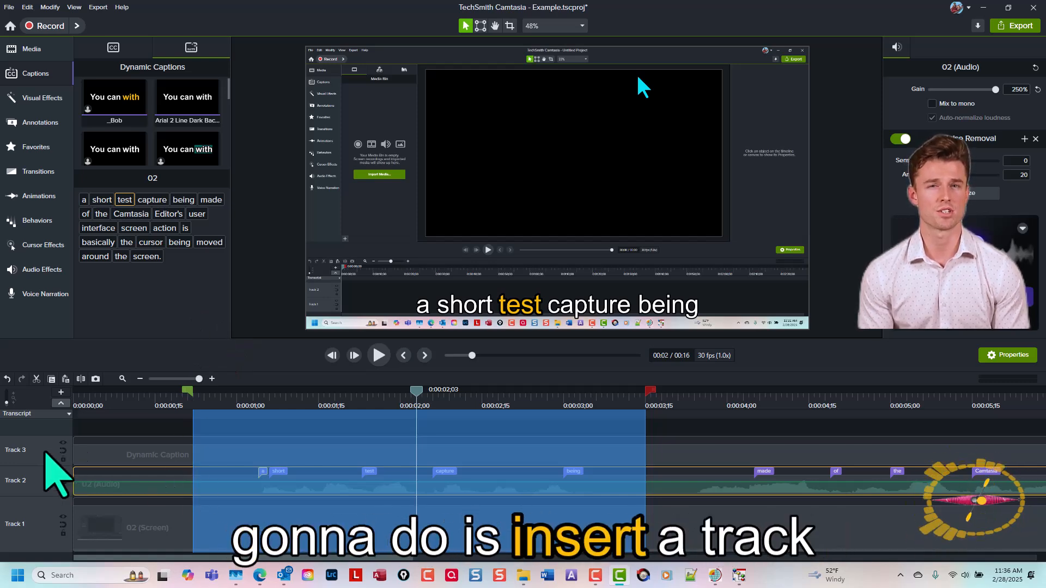
Insert an empty track directly beneath the Dynamic Caption track.
right_click(45, 453)
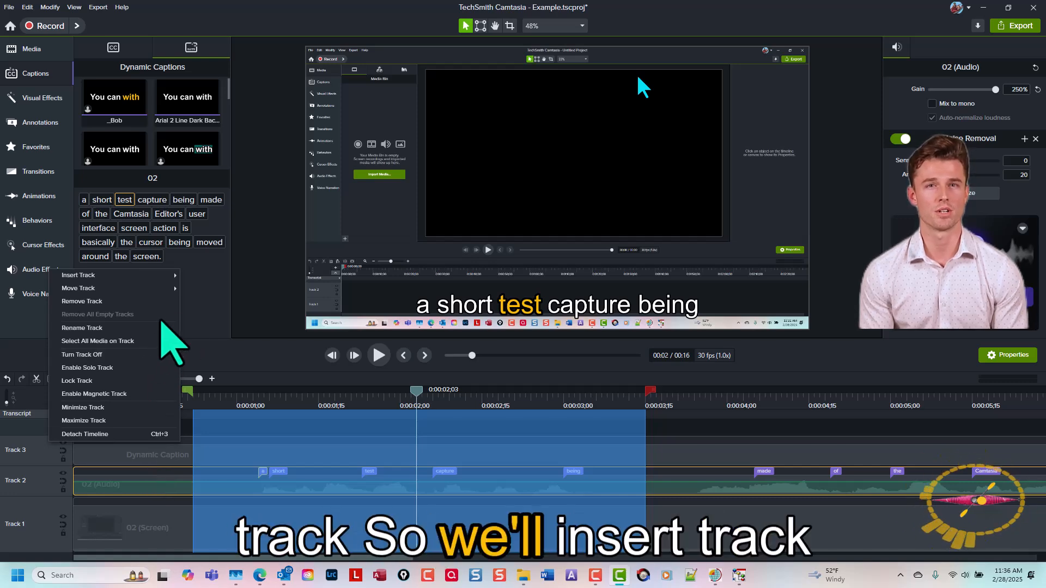
mouse_move(159, 275)
click(202, 288)
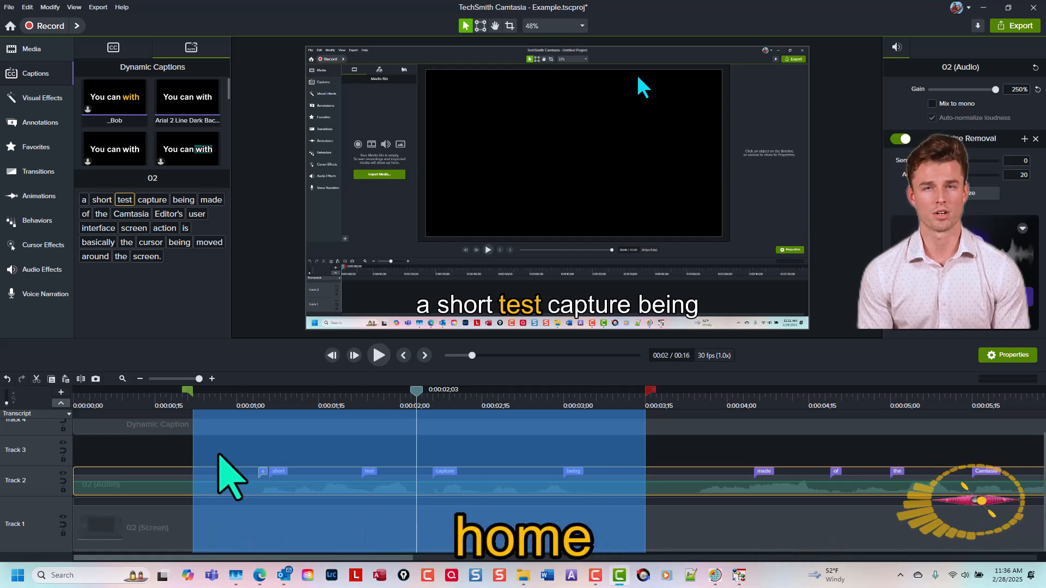
Add the 001 audio asset from the Audio Books library at 0:00:00;17 and move it to the empty Track 3.
key(ctrl+Home)
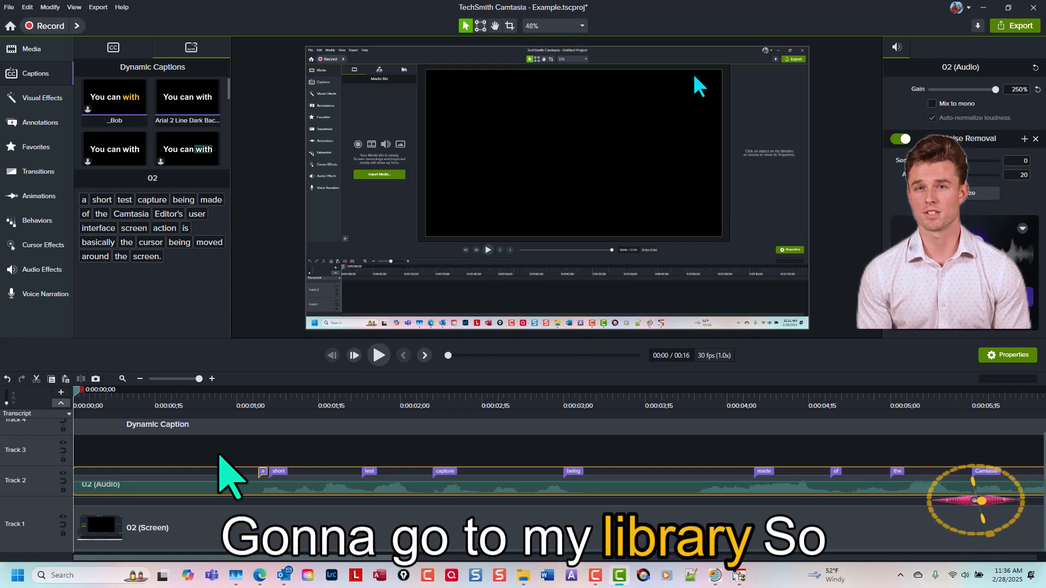
key(r)
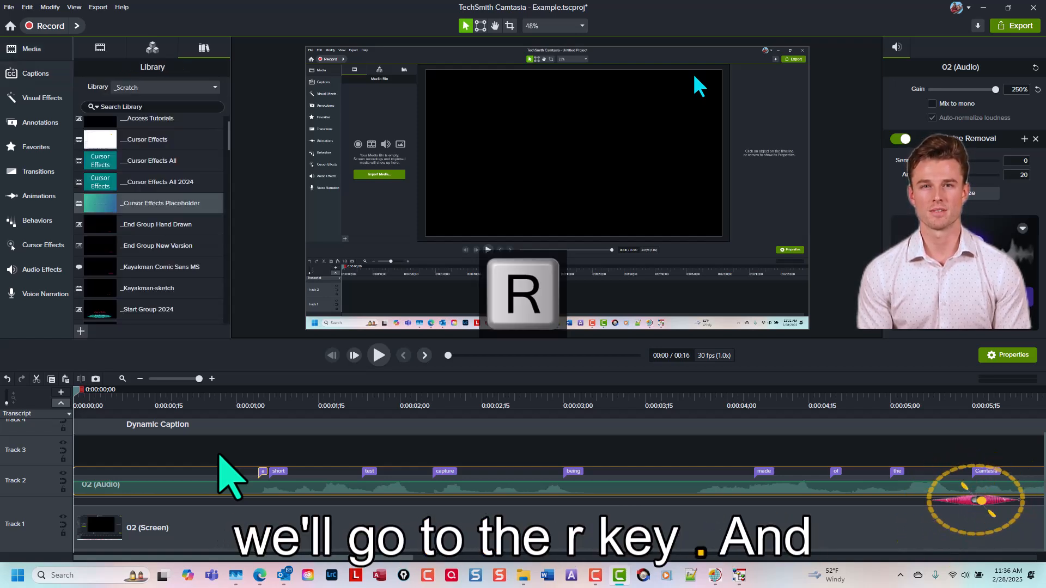
click(214, 87)
click(184, 189)
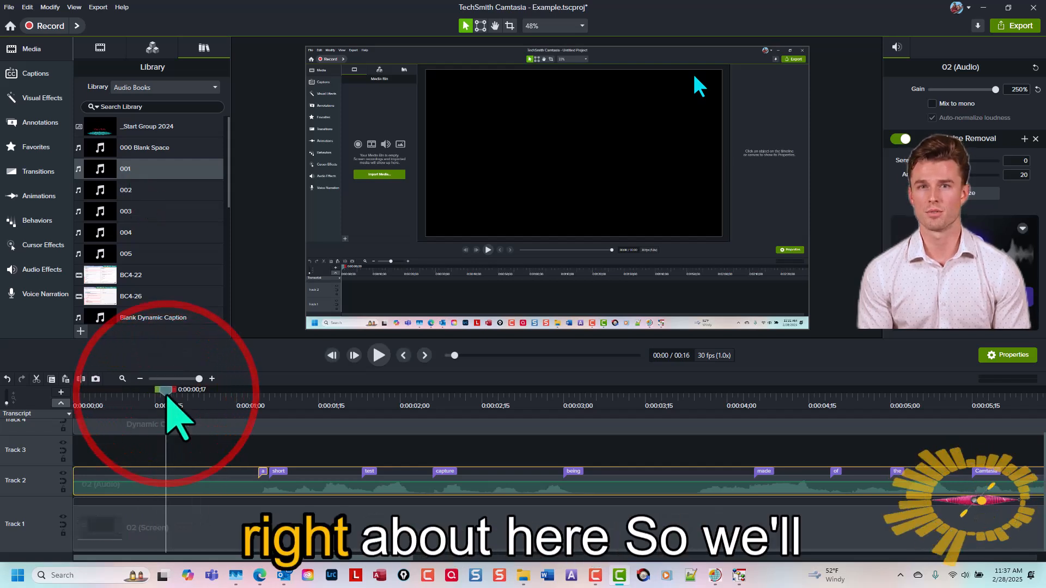
right_click(129, 171)
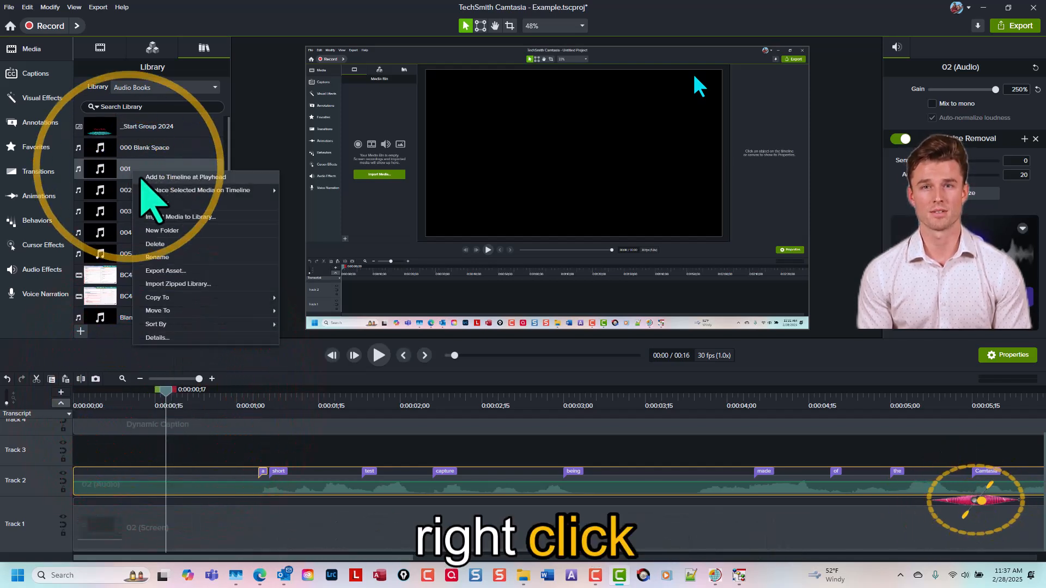
click(148, 176)
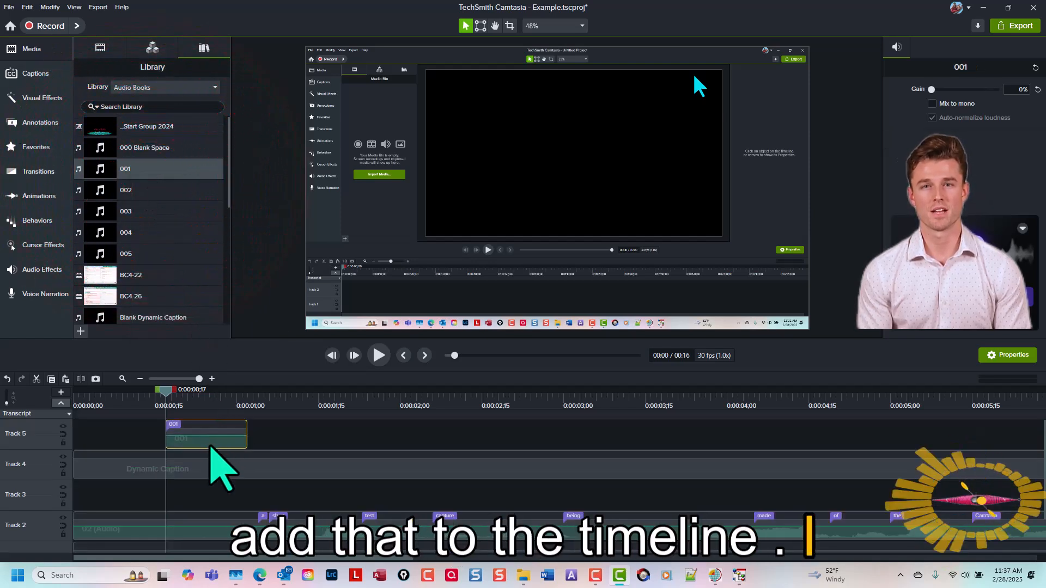
drag(210, 435, 214, 497)
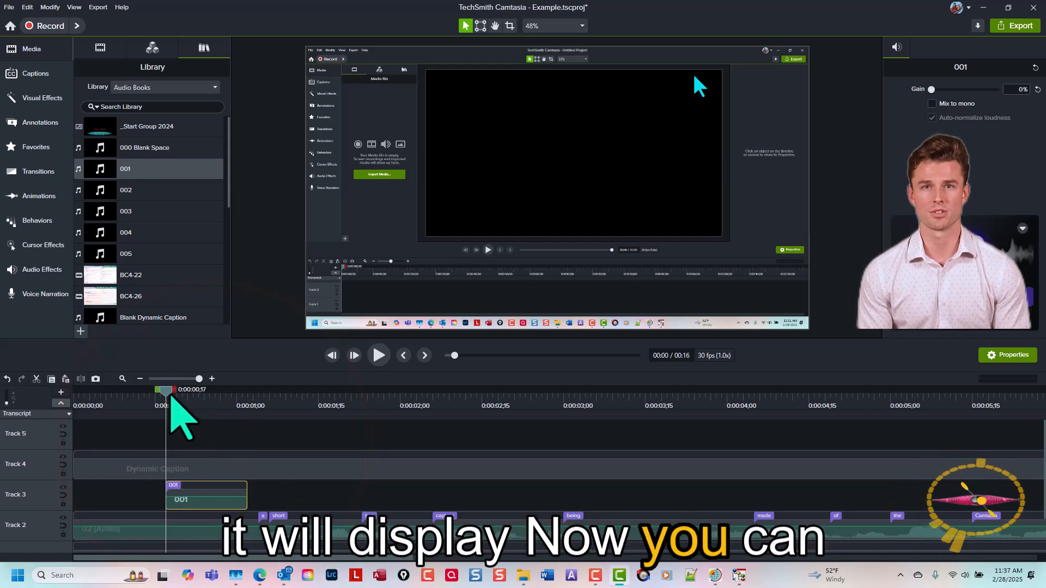
Preview the 001 caption, then mark the section of audio at the word "test" from 0:00:01;21 to 0:00:01;29.
drag(167, 391, 147, 417)
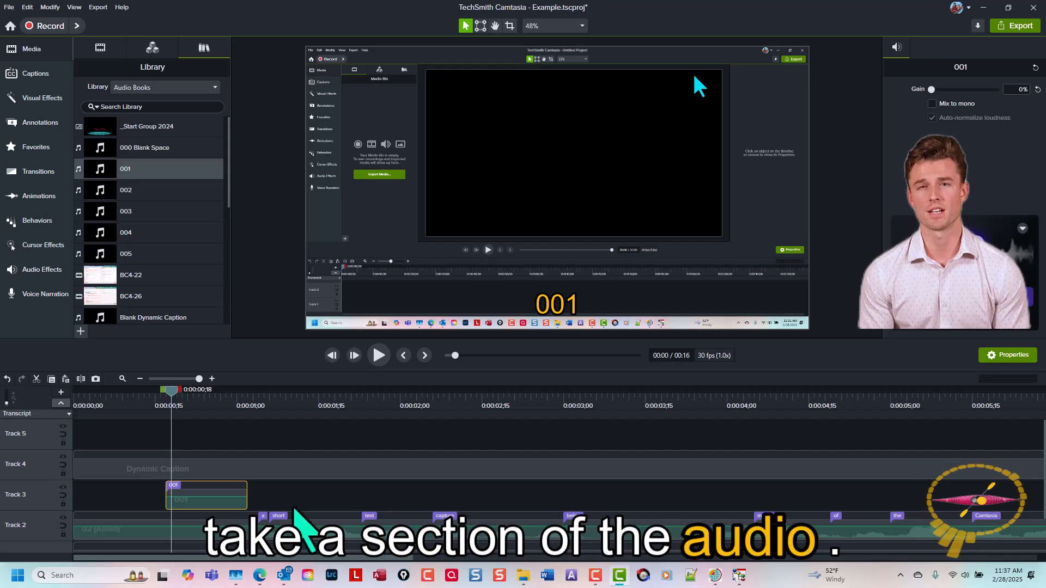
click(353, 391)
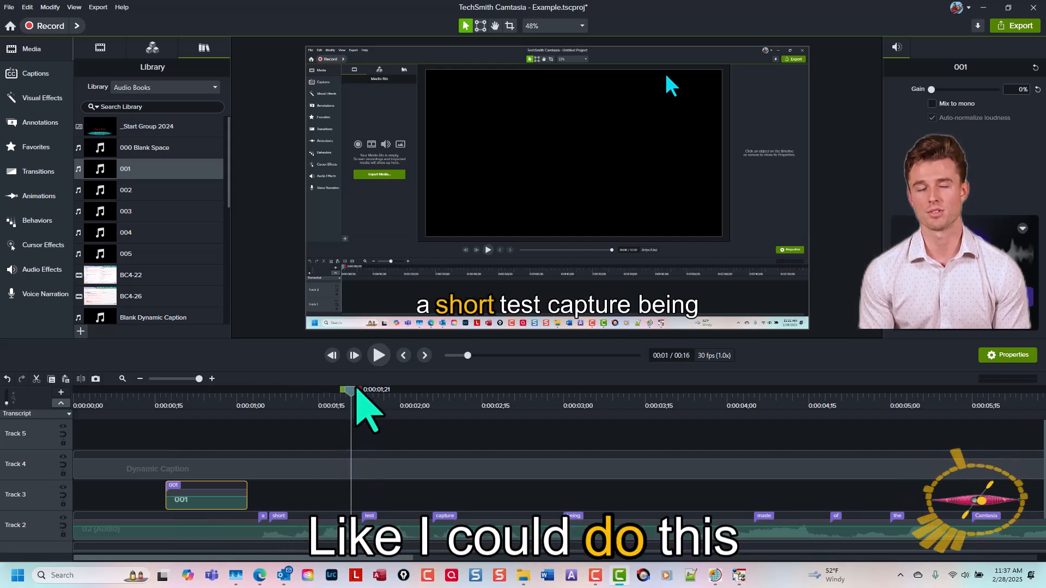
drag(362, 393, 401, 416)
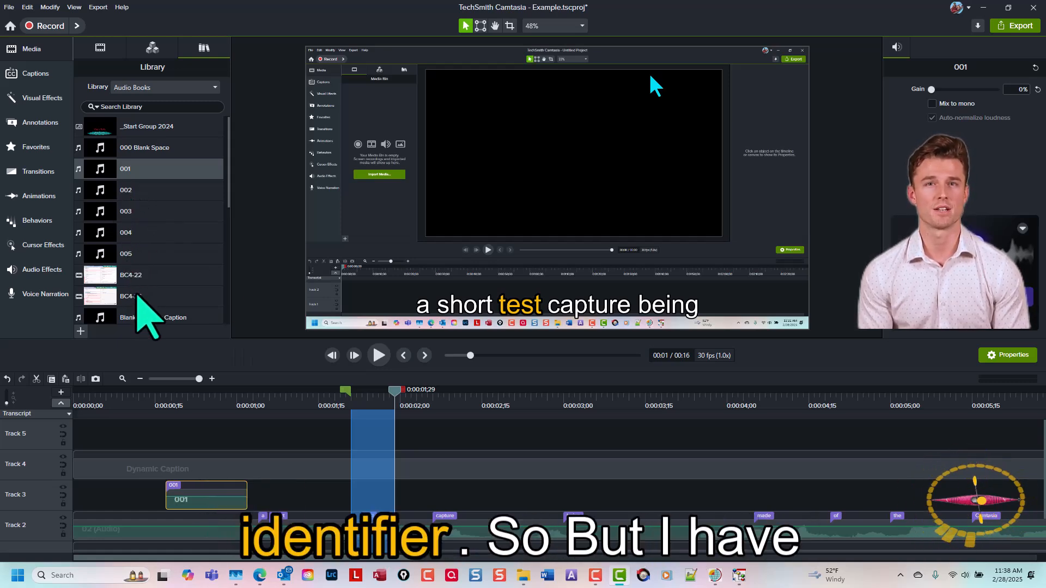
Clear the marked section and shorten the 001 clip on Track 3 so it ends at 0:00:00;24.
click(176, 389)
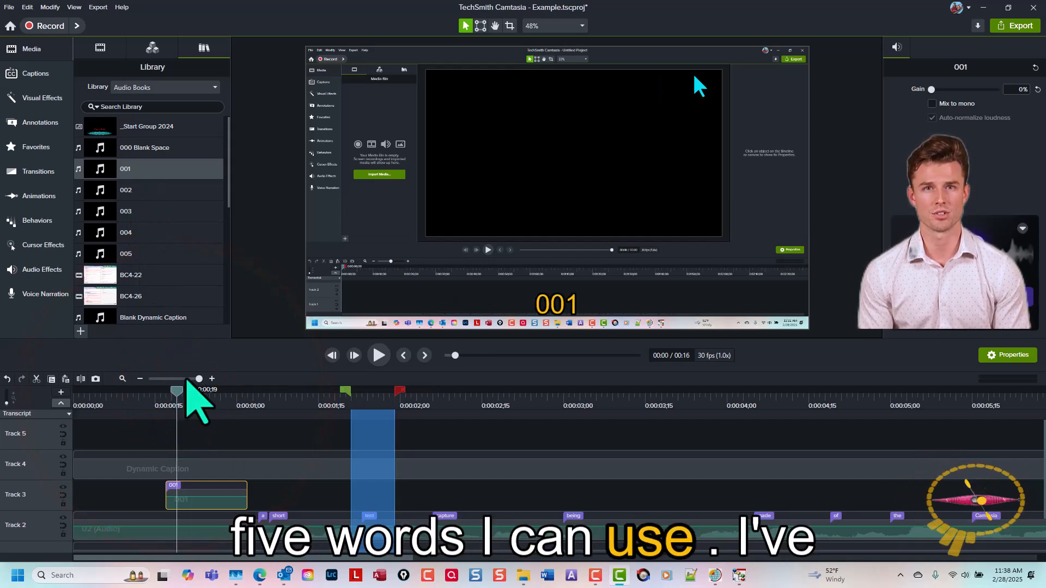
click(155, 393)
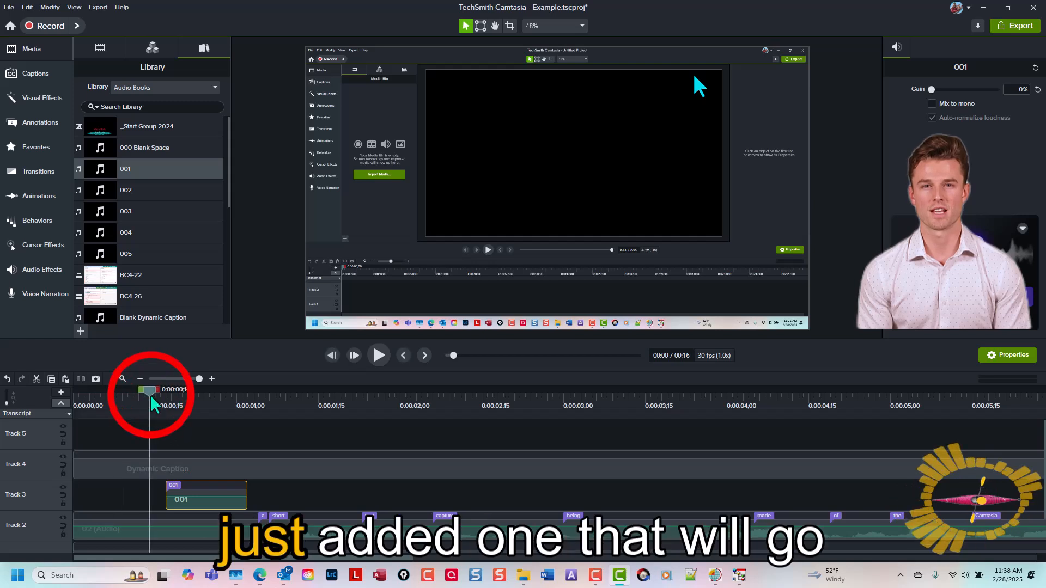
mouse_move(173, 402)
mouse_down()
mouse_move(276, 429)
mouse_move(185, 426)
mouse_move(208, 428)
mouse_up()
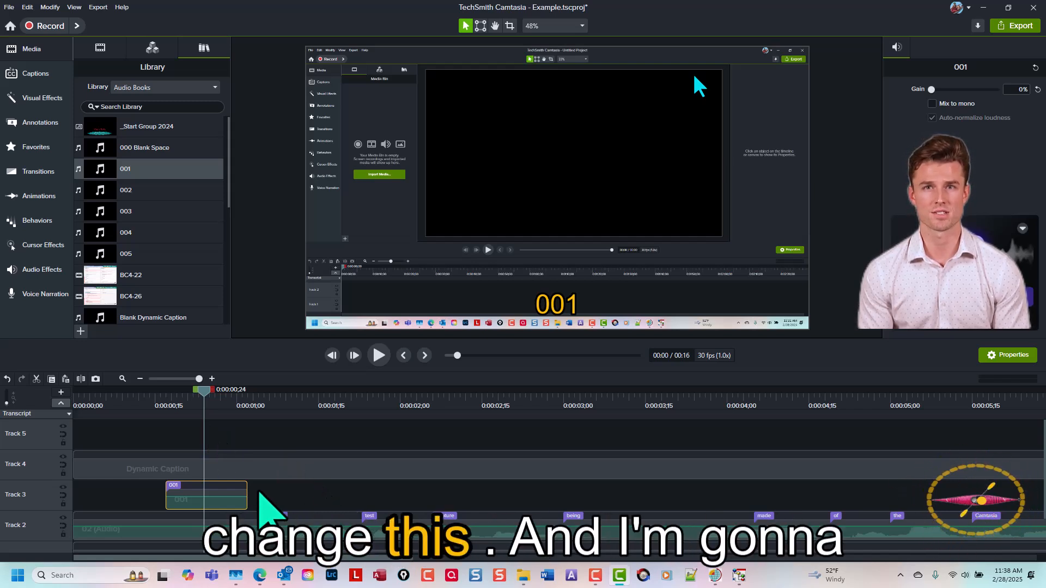
drag(247, 500, 204, 500)
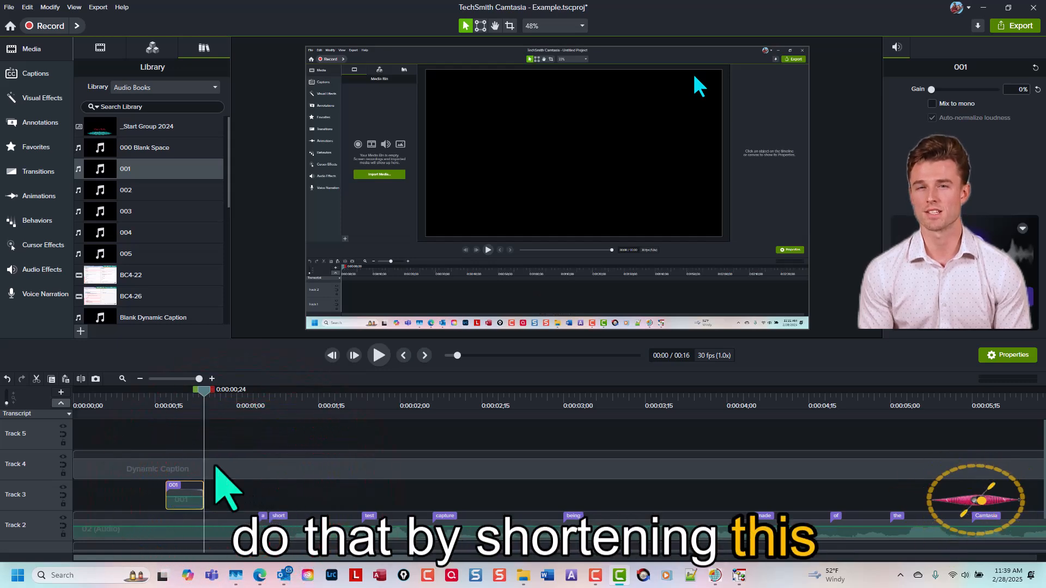
Add the 002 audio asset from the library, shorten its clip and place it on Track 3 directly after 001.
click(220, 399)
right_click(167, 195)
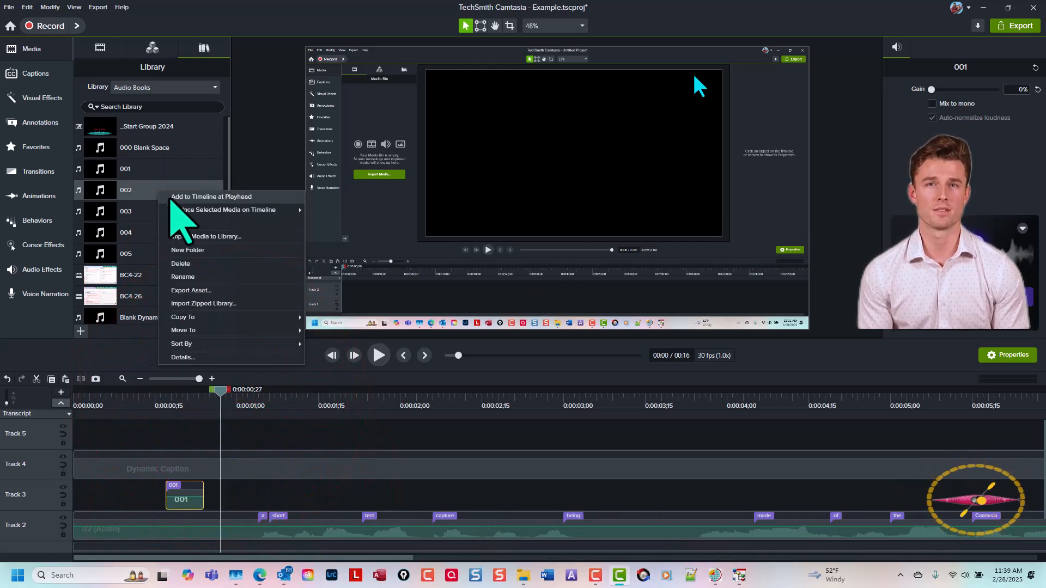
click(196, 197)
click(303, 446)
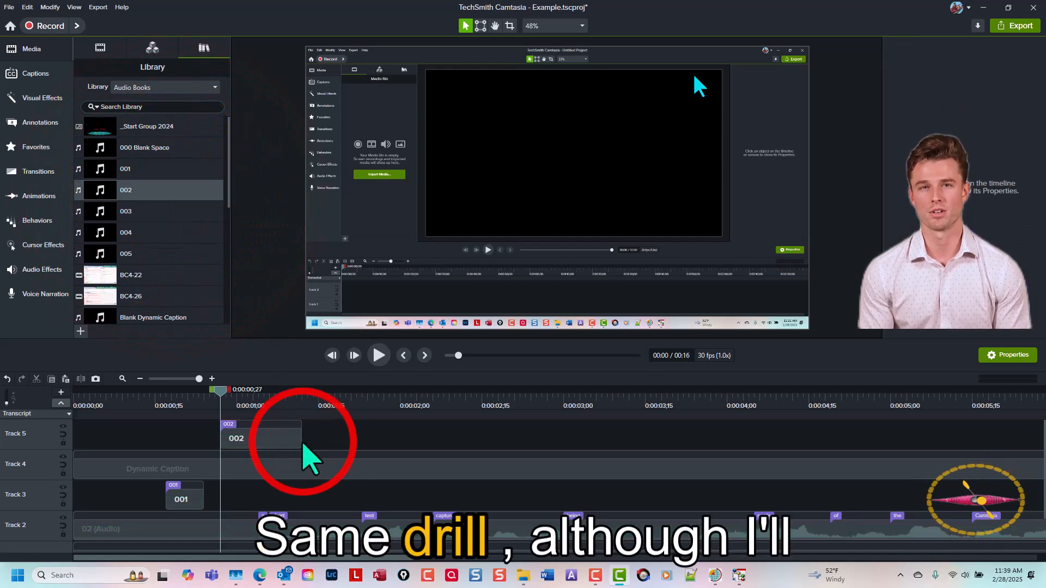
drag(300, 439, 242, 497)
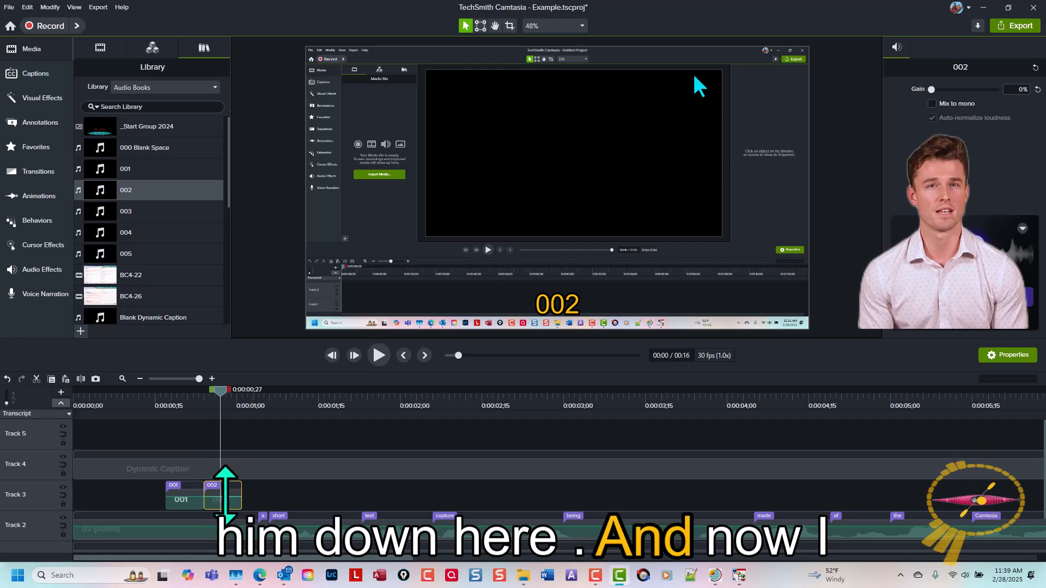
Change the transcript word of the 001 clip on Track 3 to "This".
click(171, 398)
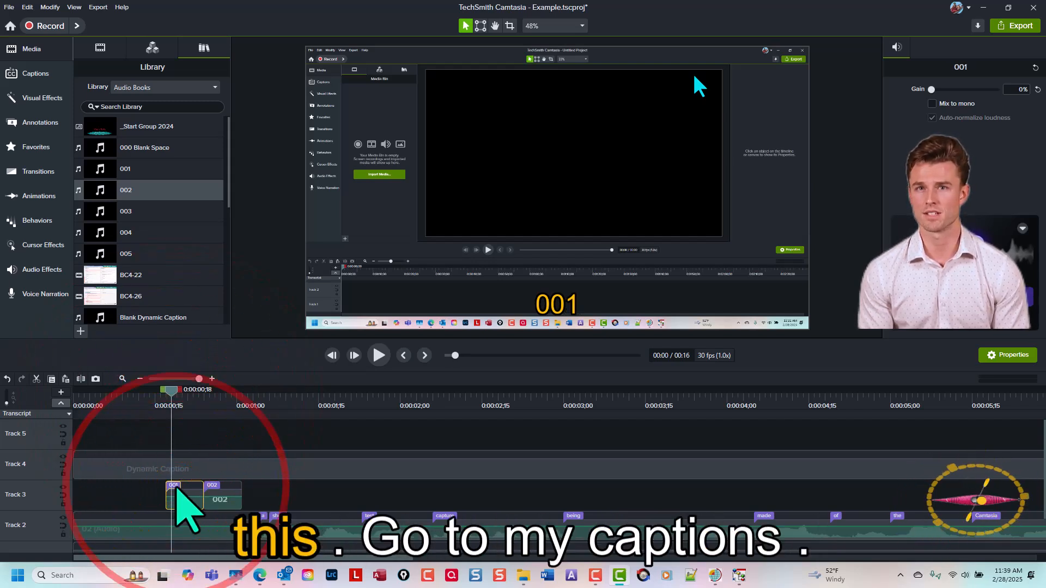
key(c)
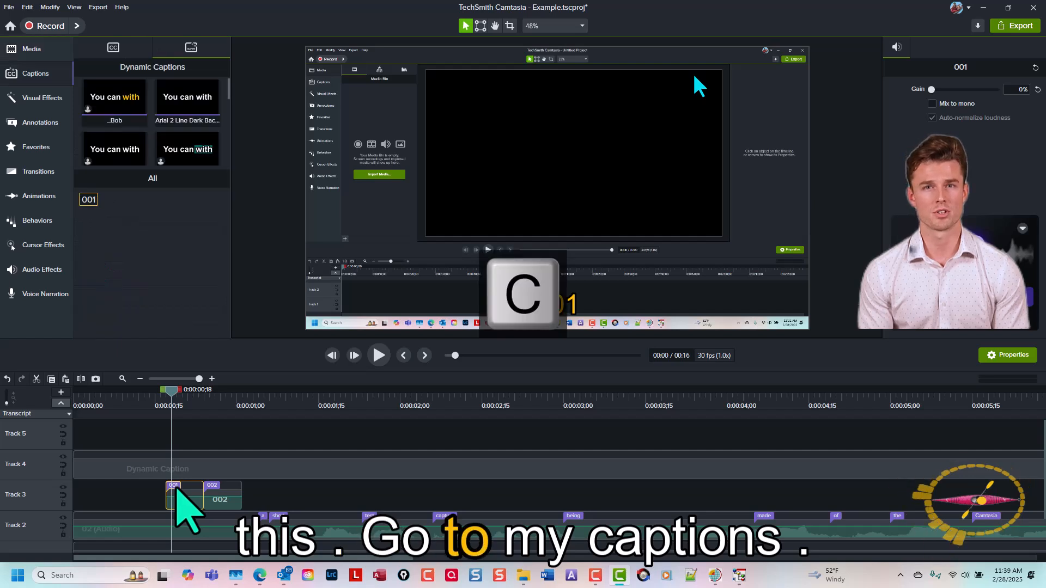
double_click(93, 200)
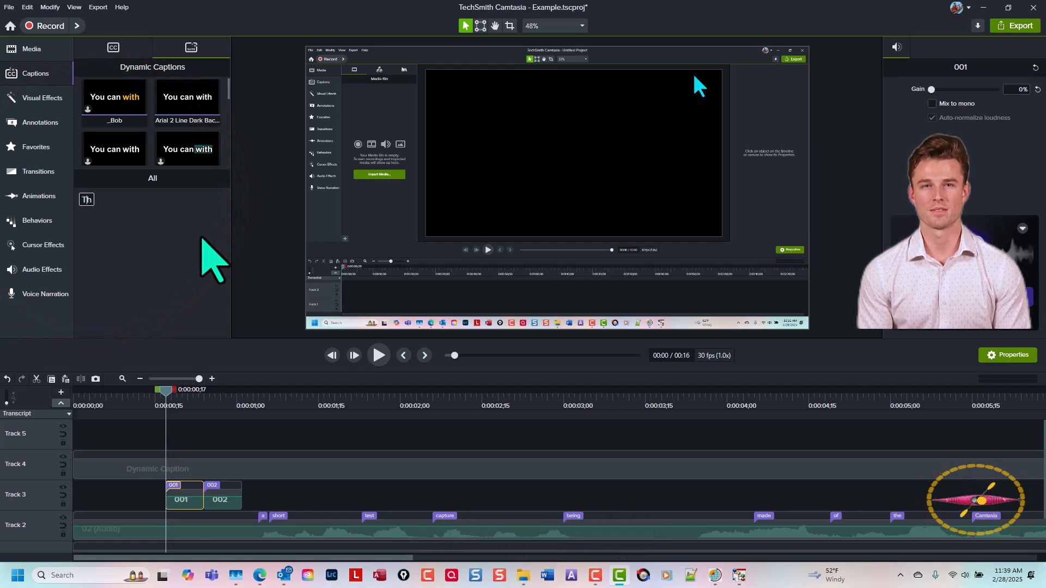
click(163, 200)
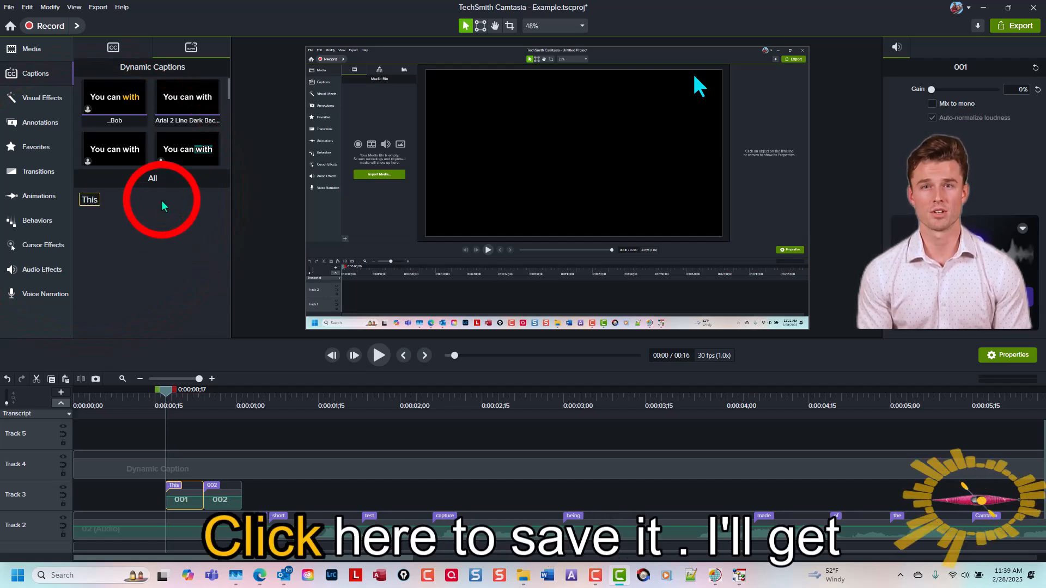
Change the transcript word of the 002 clip on Track 3 to "is" and scrub the start of the timeline to check it.
click(210, 414)
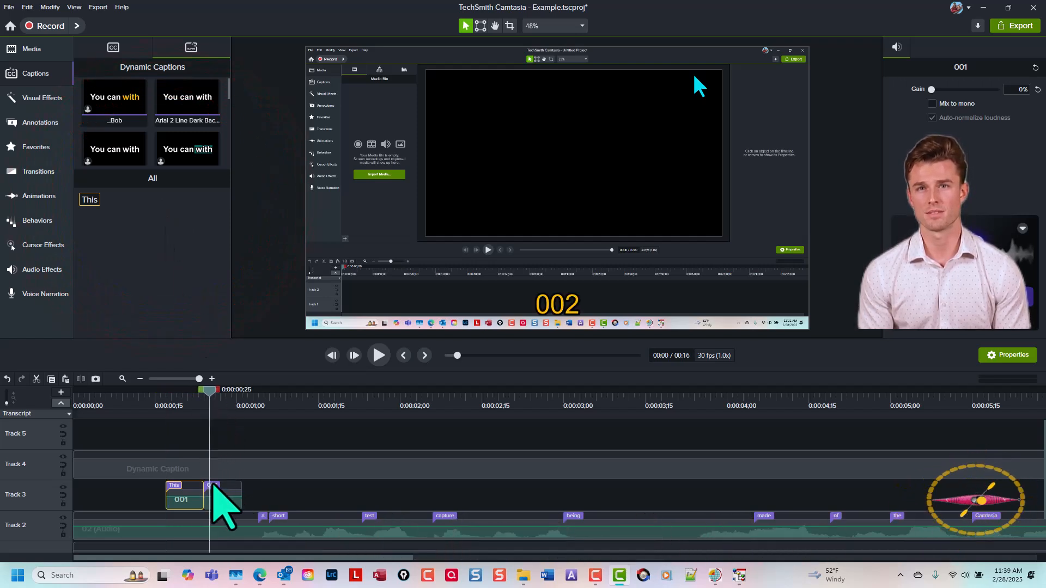
double_click(96, 200)
text(is)
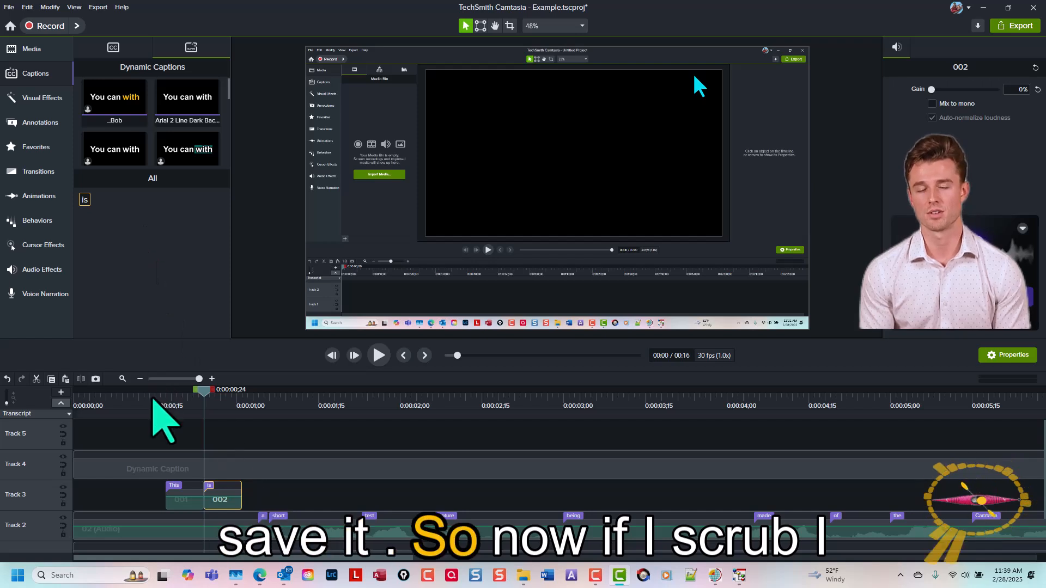
mouse_move(154, 395)
mouse_down()
mouse_move(381, 441)
mouse_move(86, 403)
mouse_move(129, 423)
mouse_up()
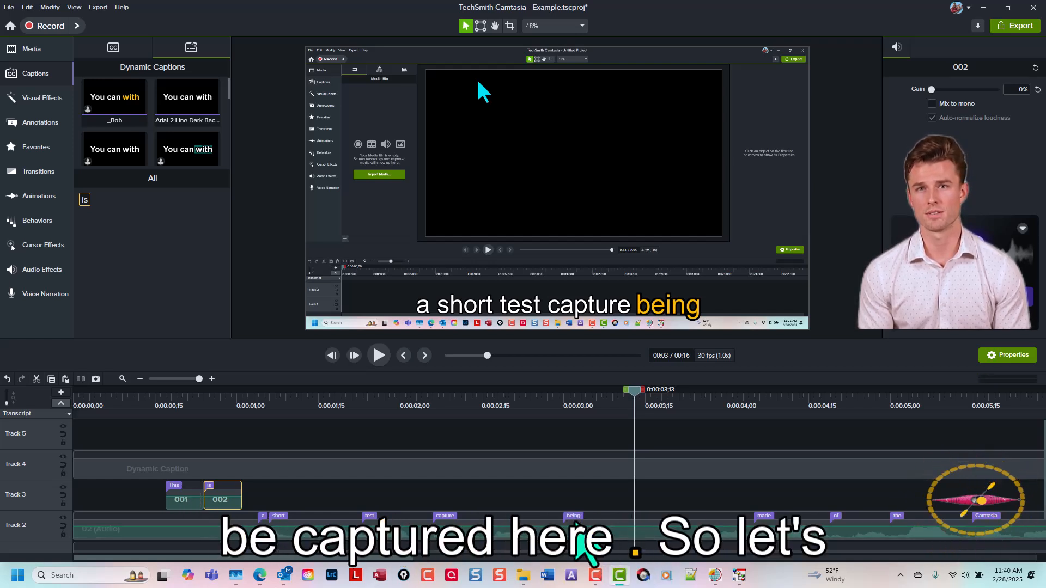
Retime the Track 2 transcript words "being" to about 0:00:03;22 and "capture" to about 0:00:02;16, playing back the audio to locate "capture".
drag(579, 515, 701, 519)
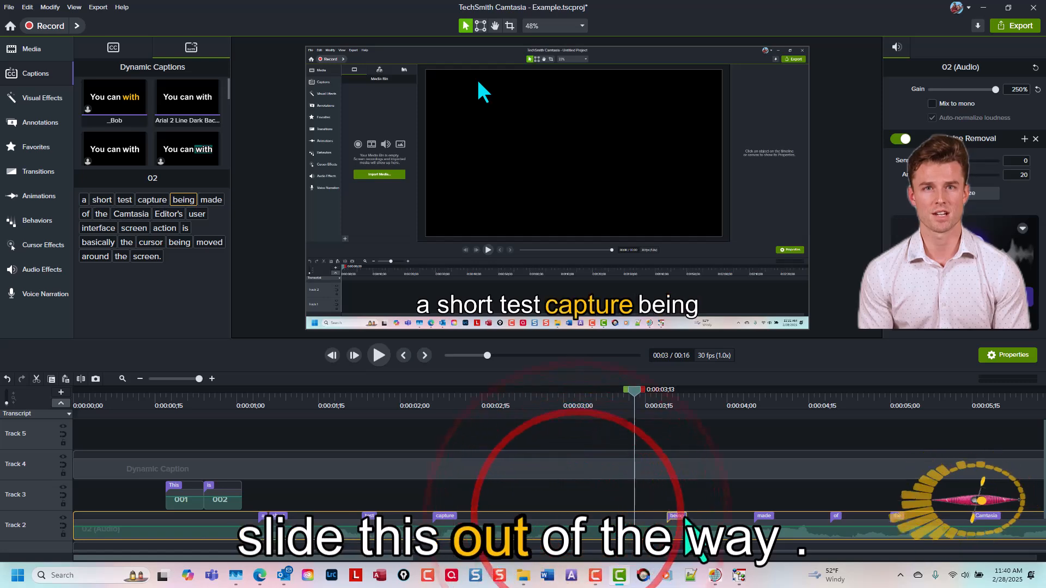
click(412, 398)
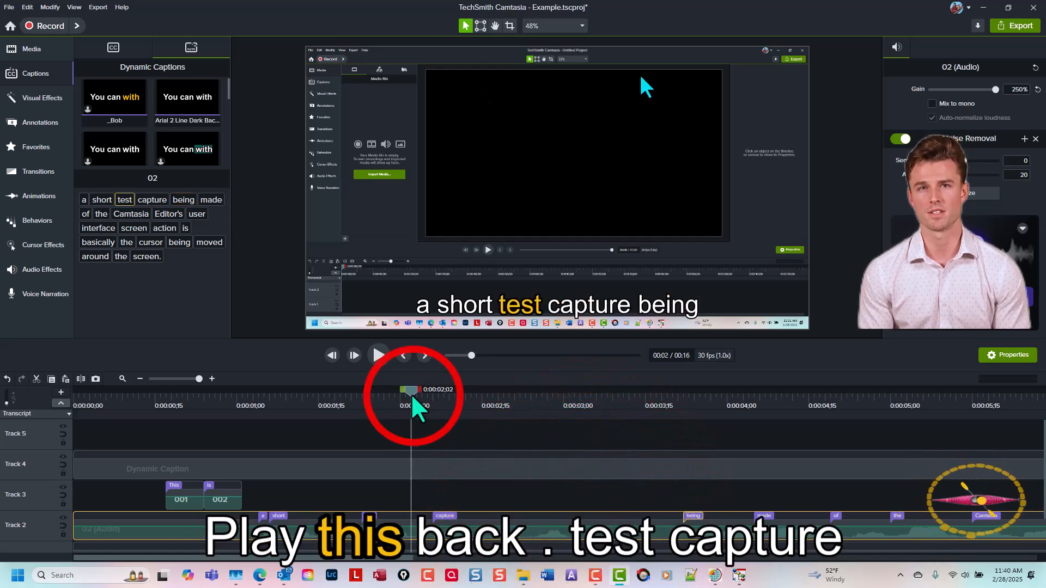
key(space)
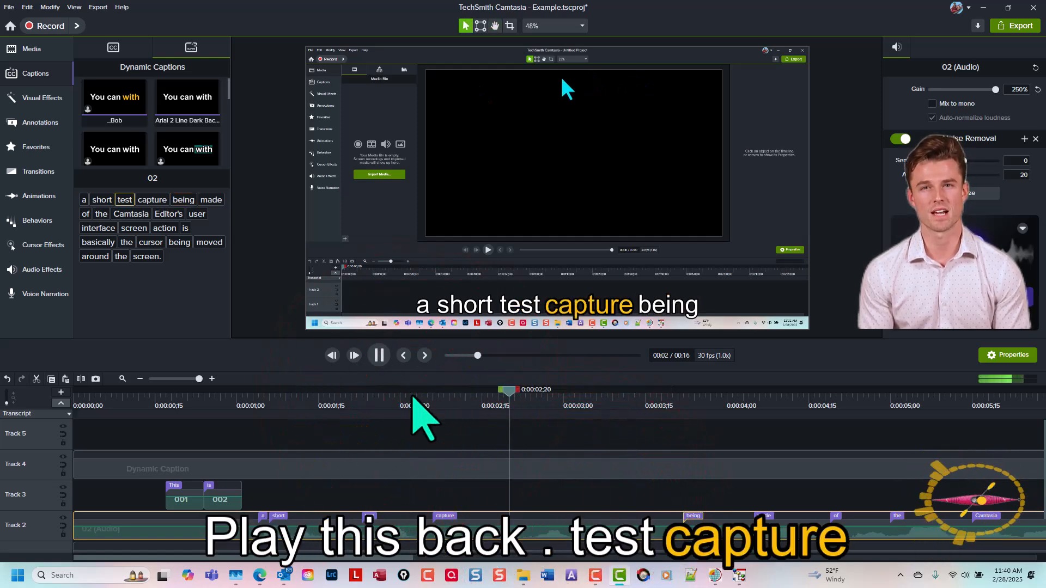
key(space)
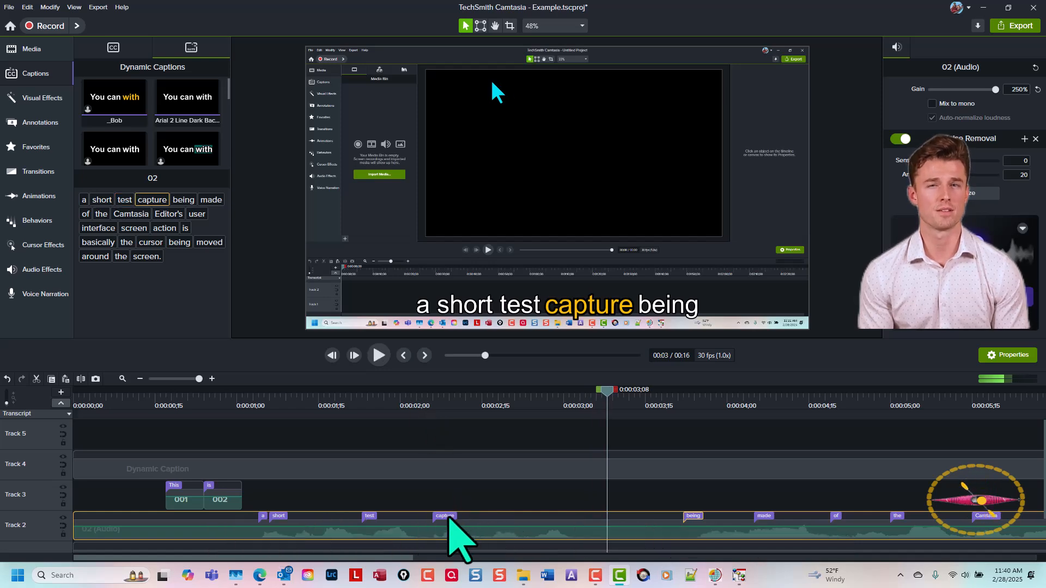
click(487, 398)
key(space)
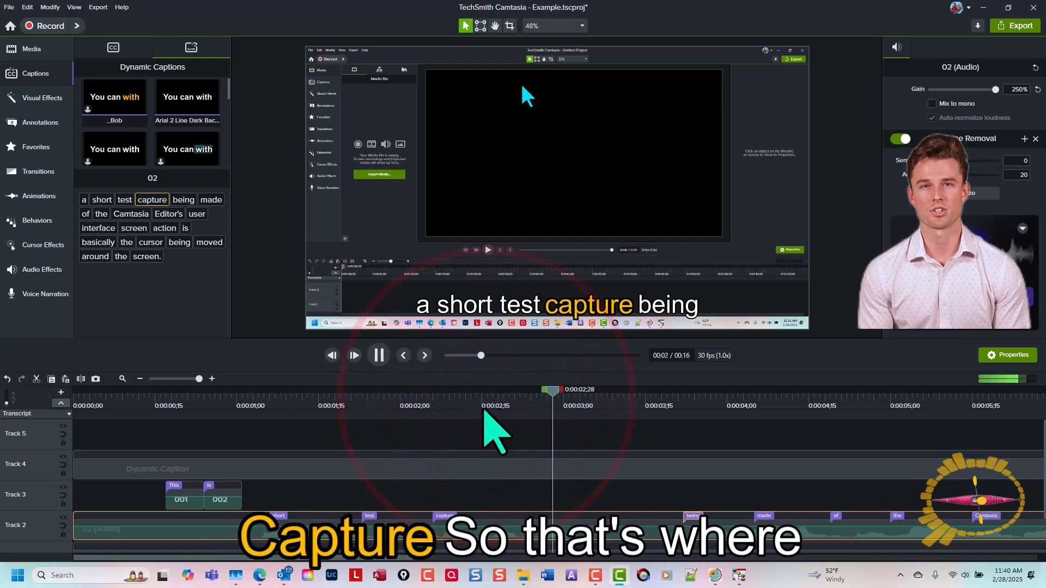
key(space)
drag(451, 518, 500, 522)
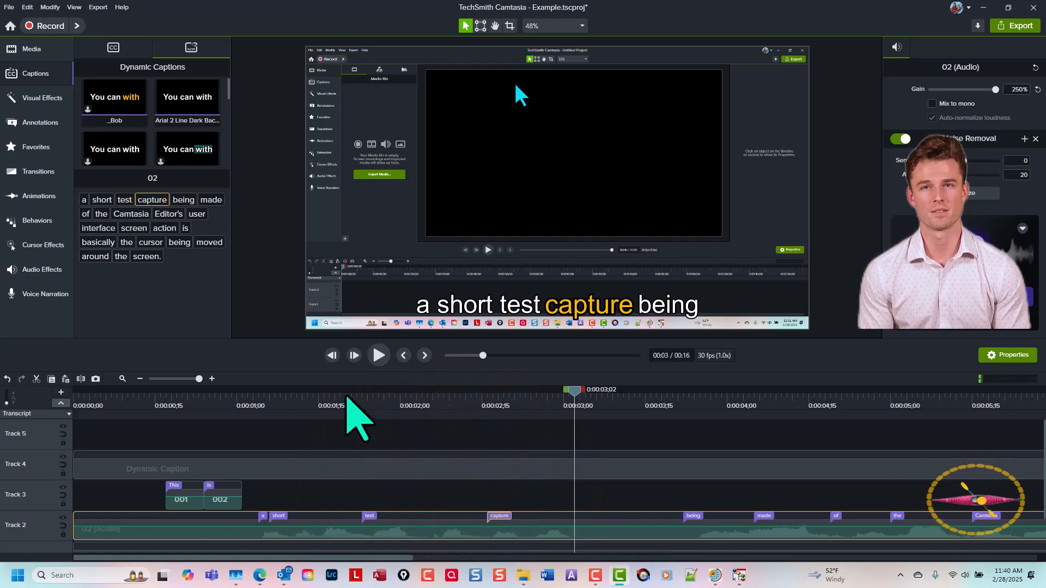
Play back the audio and retime the Track 2 words "test" to about 0:00:02;06 and "short" to about 0:00:01;24.
click(346, 394)
key(space)
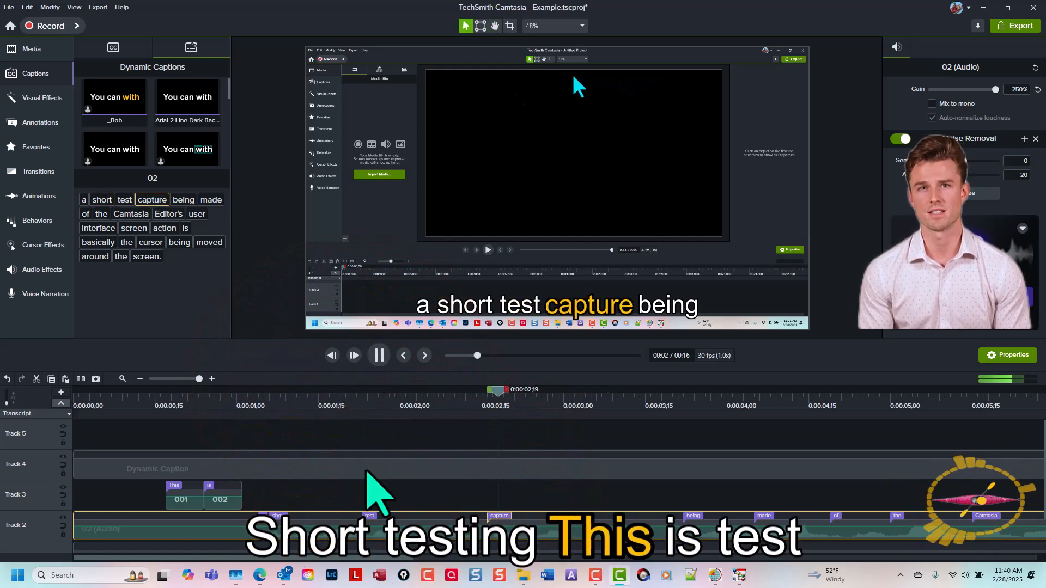
key(space)
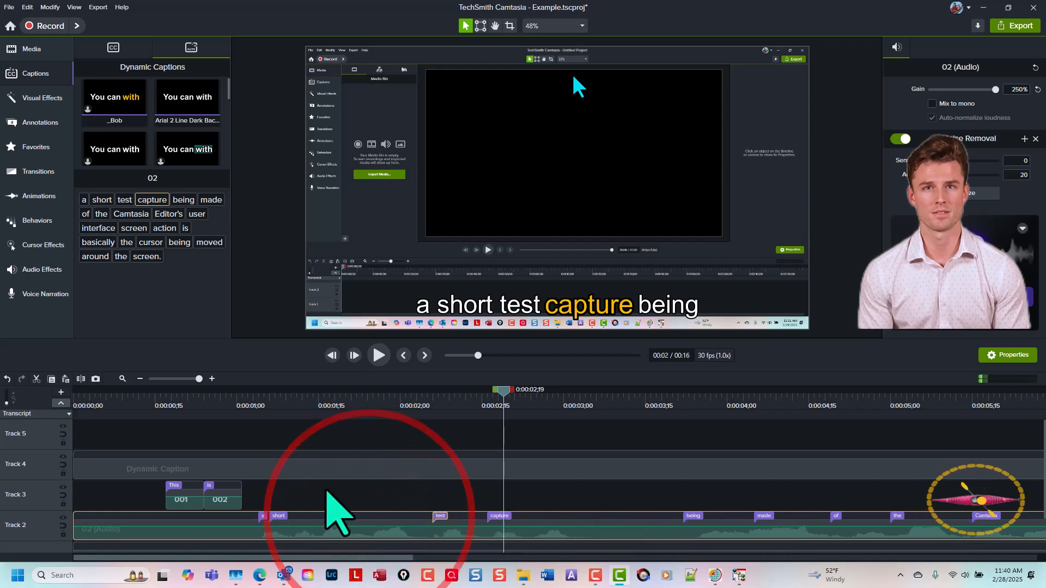
click(297, 397)
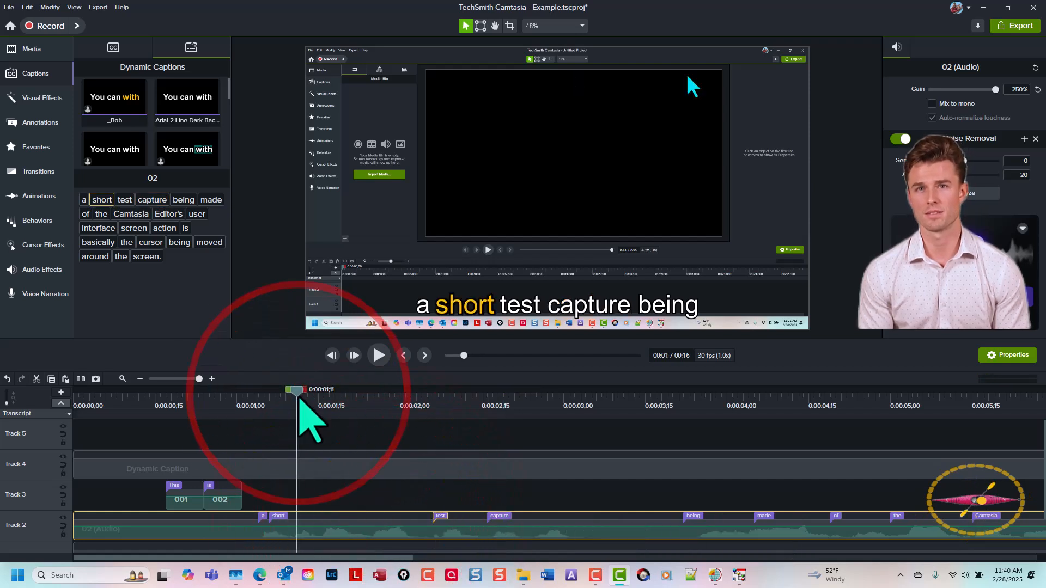
key(space)
key(space)
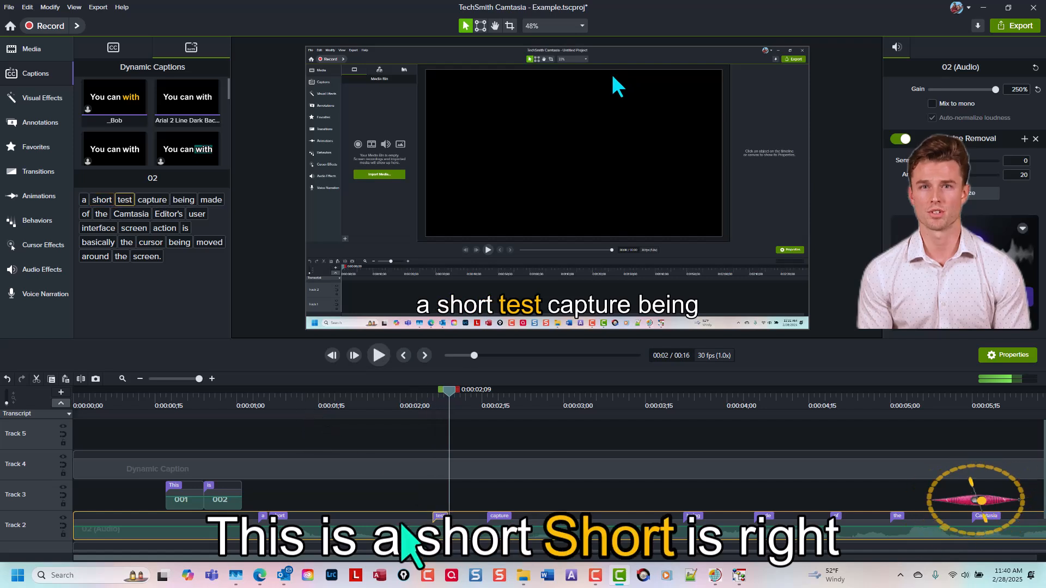
drag(278, 517, 379, 529)
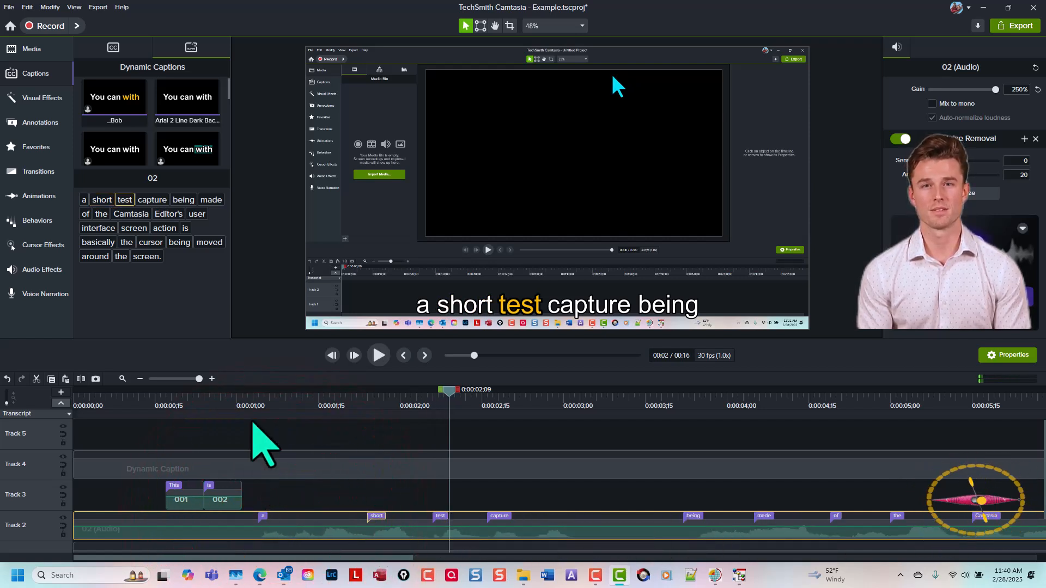
Play back the opening audio and retime the Track 2 word "a" to about 0:00:01;16.
click(229, 391)
key(space)
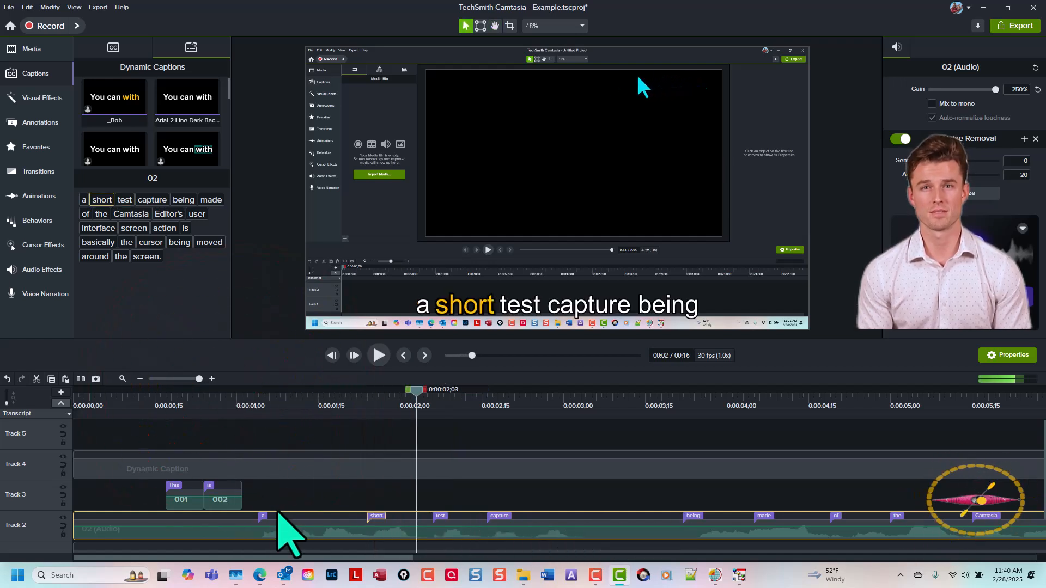
drag(262, 516, 323, 517)
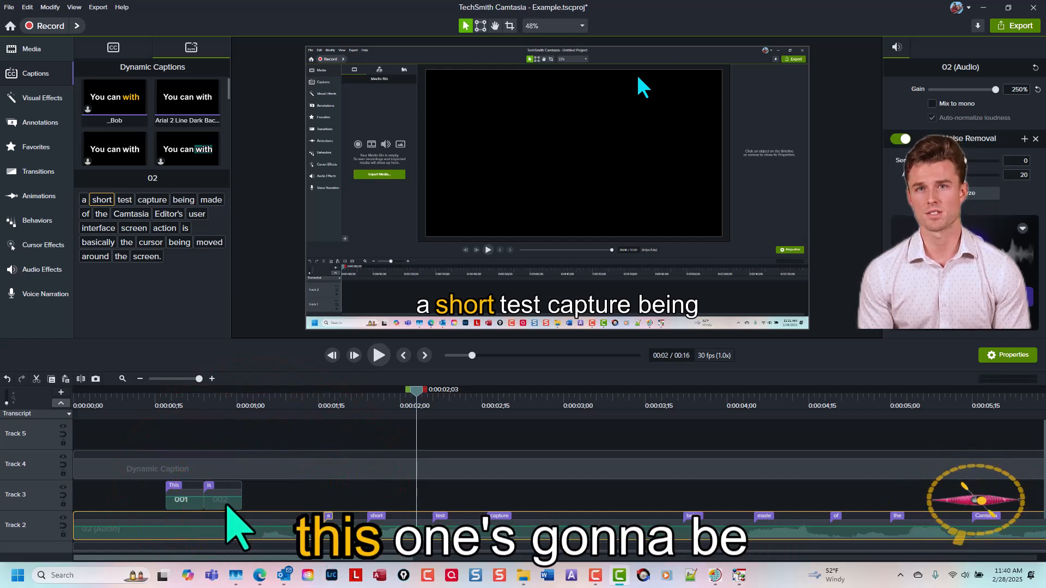
Move the 002 and 001 clips on Track 3 directly before the word "a", keeping 001 first, and play back the sentence.
drag(226, 500, 304, 514)
click(303, 517)
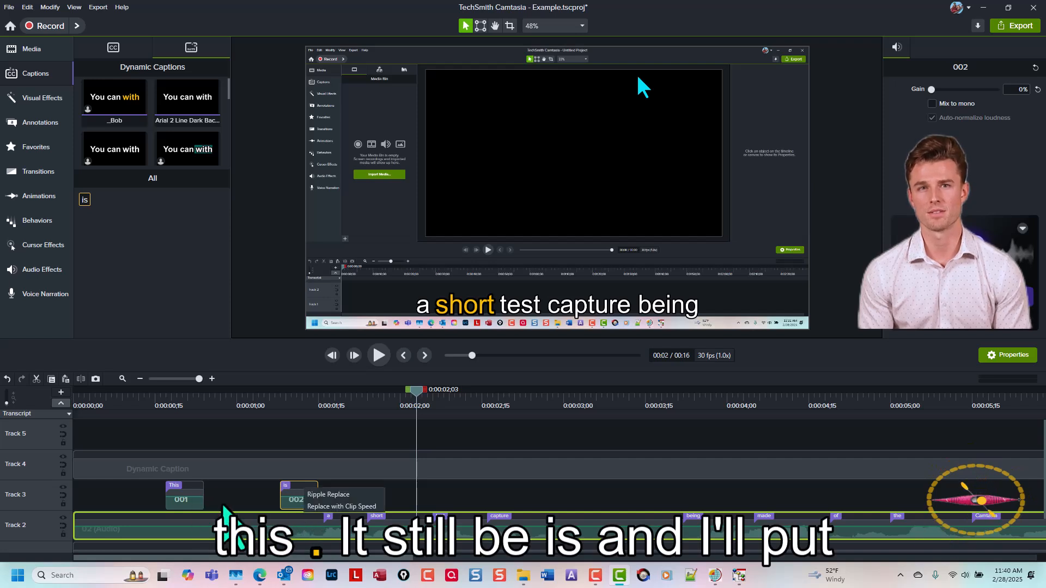
drag(183, 501, 272, 515)
click(193, 396)
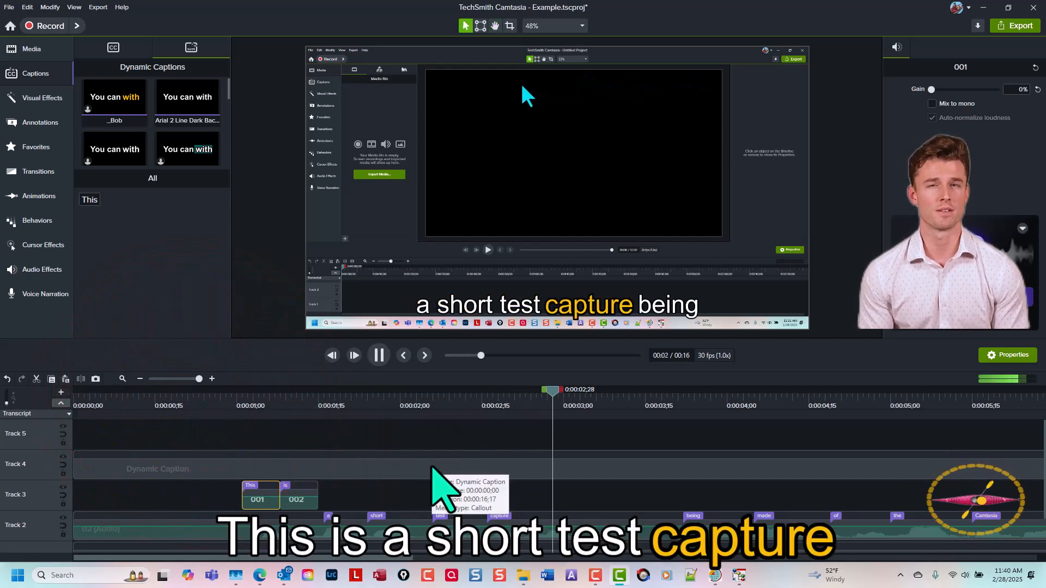
key(space)
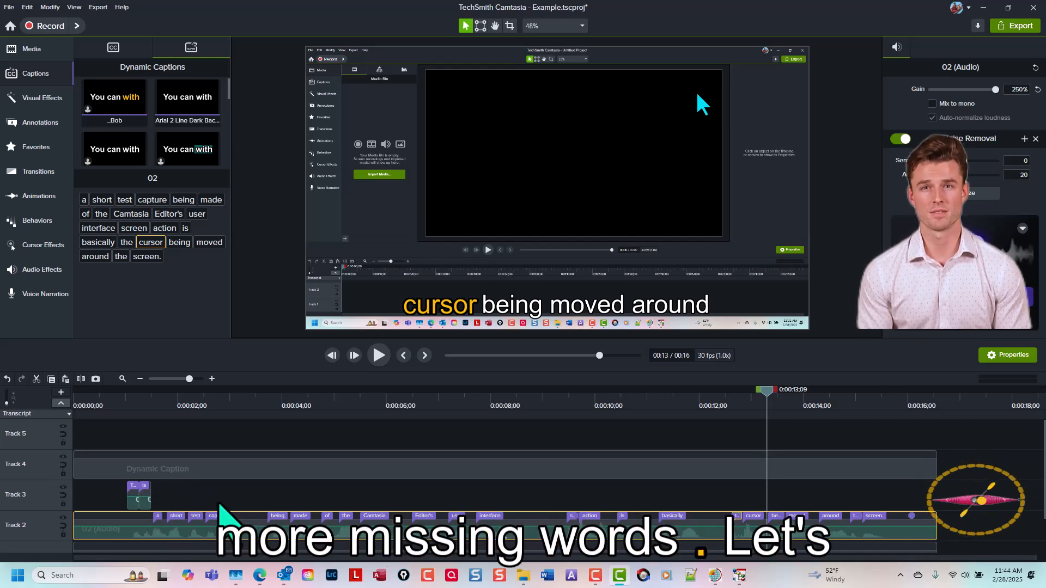
Play the project from the start and scrub its ending to examine the timing of the last caption word, "screen.".
key(ctrl+Home)
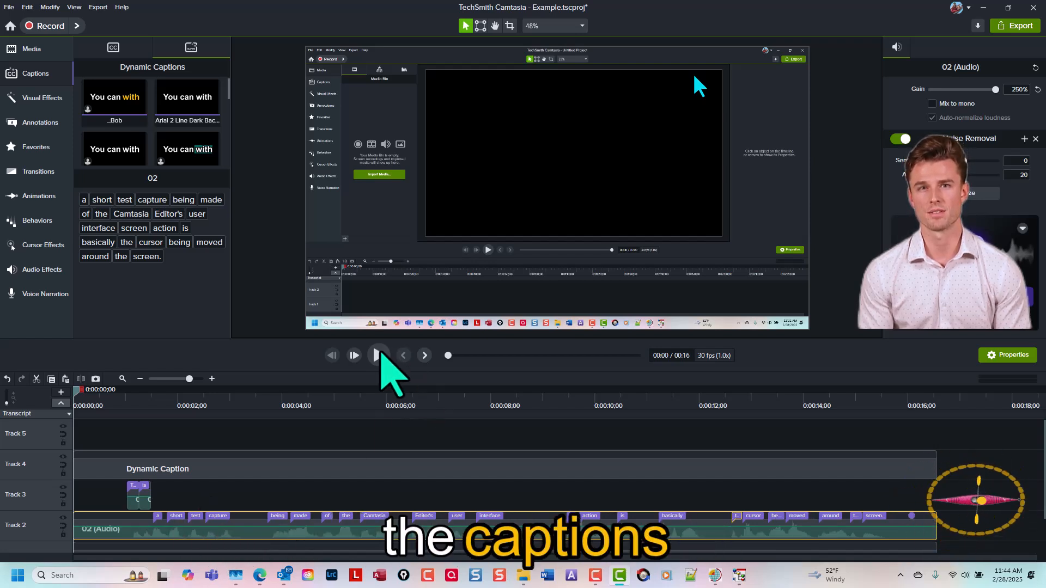
click(379, 356)
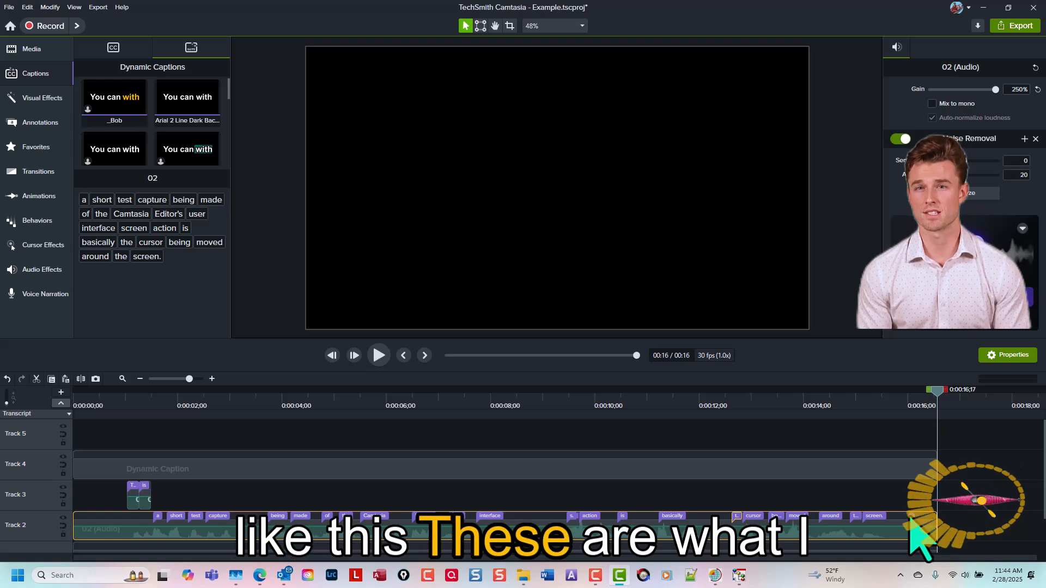
click(901, 390)
drag(902, 390, 917, 390)
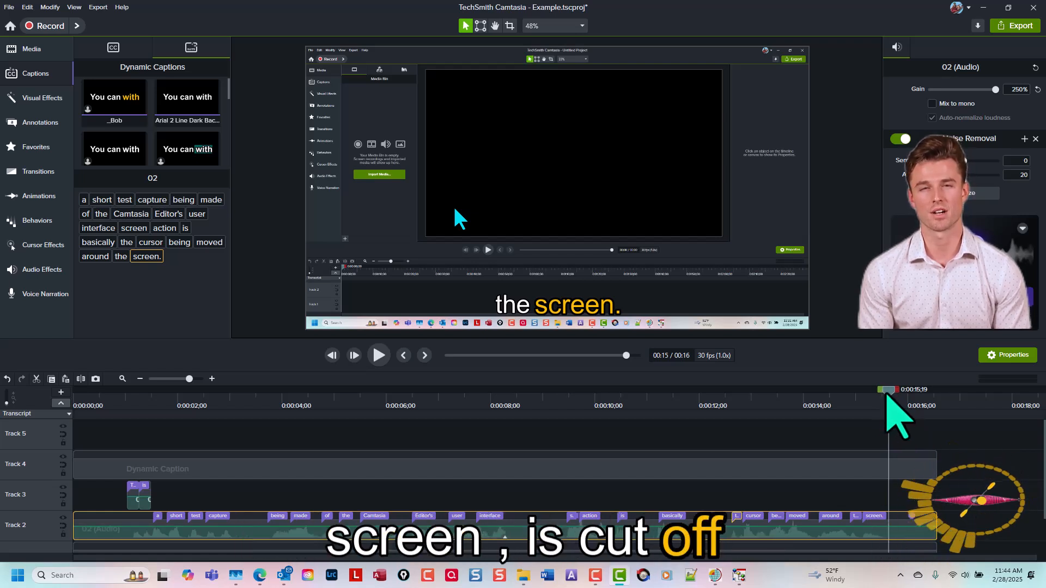
mouse_move(906, 392)
mouse_down()
mouse_move(914, 401)
mouse_move(898, 403)
mouse_up()
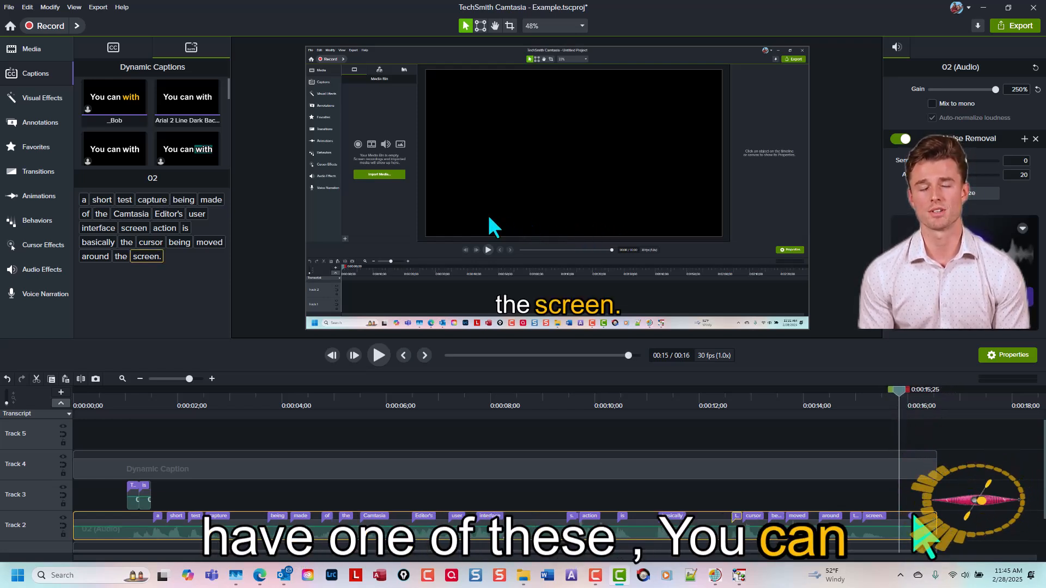
Delete the transcript's end marker after the word "screen." on Track 2 and scrub over the caption's ending.
click(909, 516)
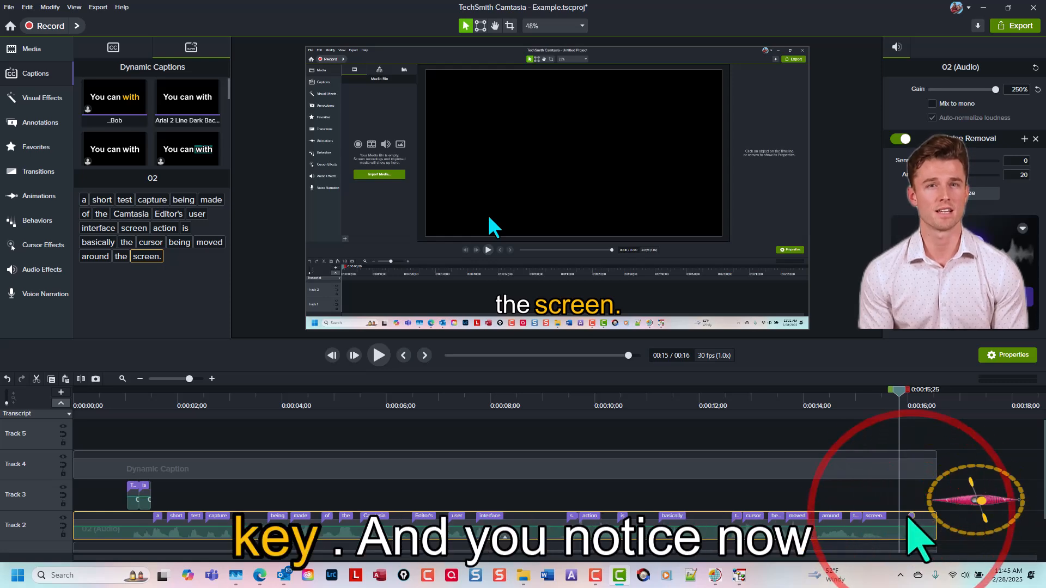
key(Delete)
click(902, 394)
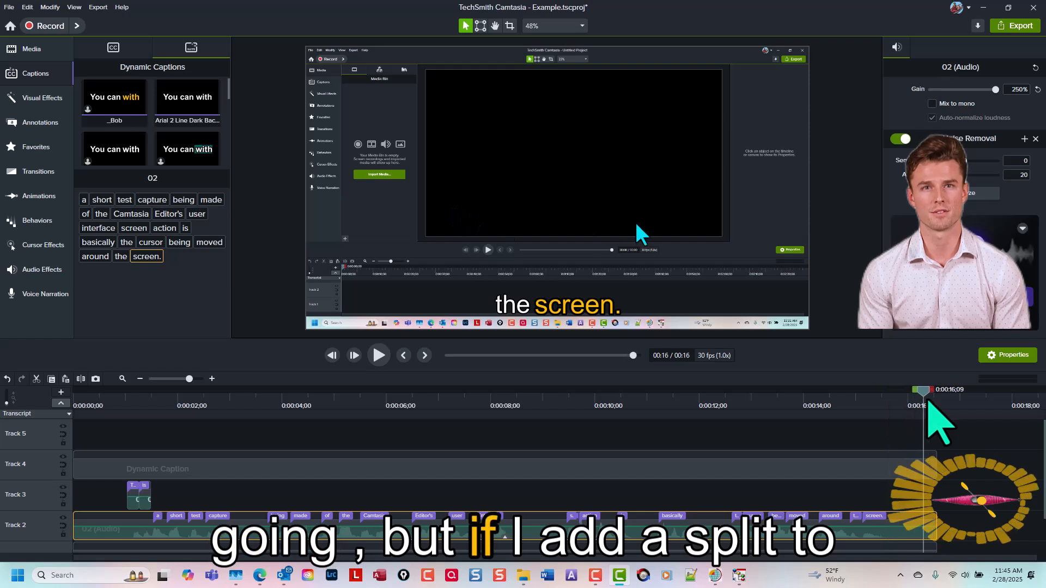
Split the 02 audio clip on Track 2 at 0:00:15;29, check the caption's ending, and undo the split and the end marker deletion.
mouse_move(921, 399)
mouse_down()
mouse_move(887, 405)
mouse_move(909, 406)
mouse_up()
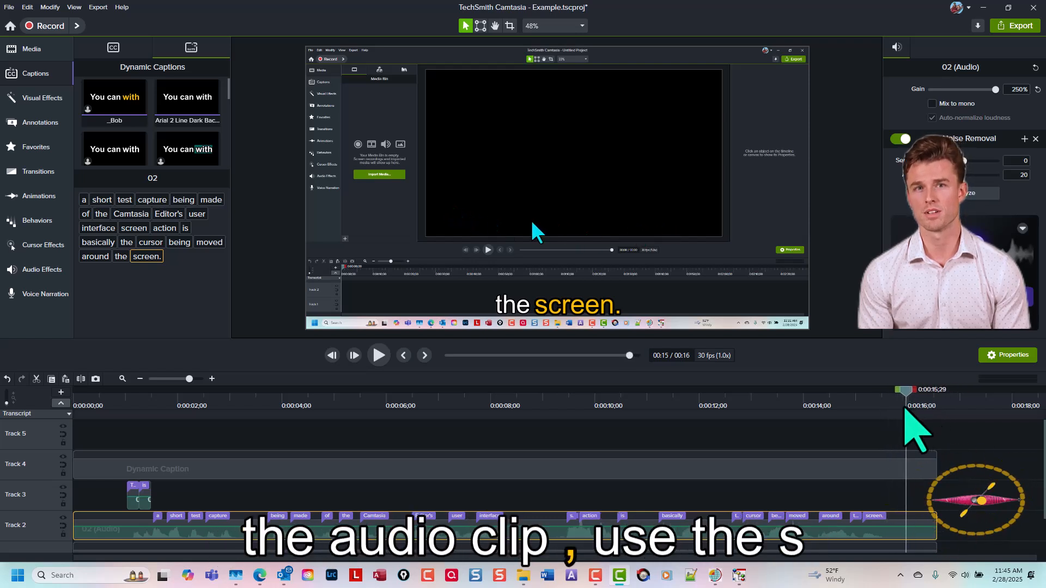
click(923, 537)
key(s)
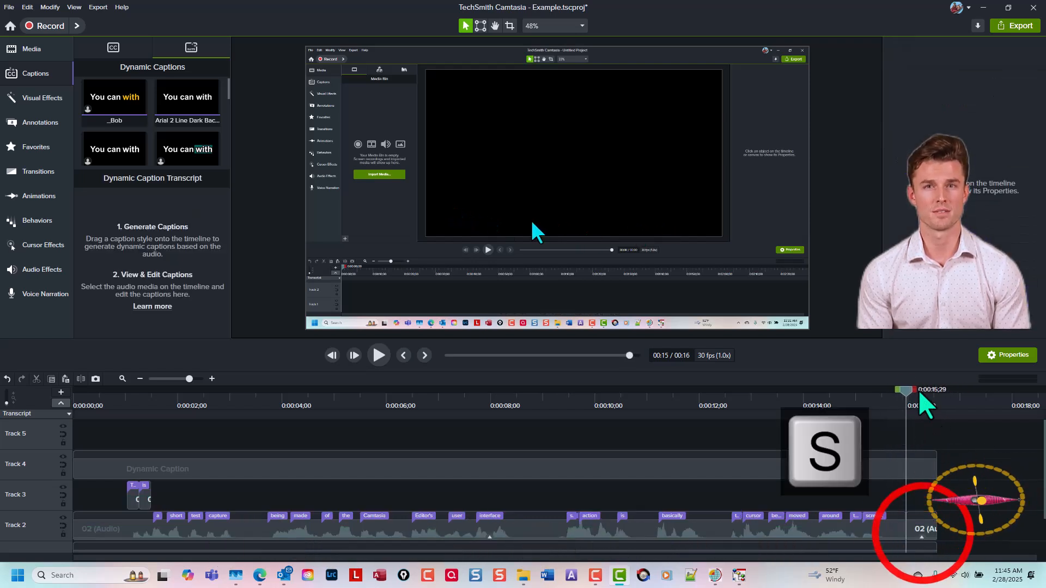
mouse_move(906, 405)
mouse_down()
mouse_move(889, 401)
mouse_move(929, 404)
mouse_move(911, 408)
mouse_up()
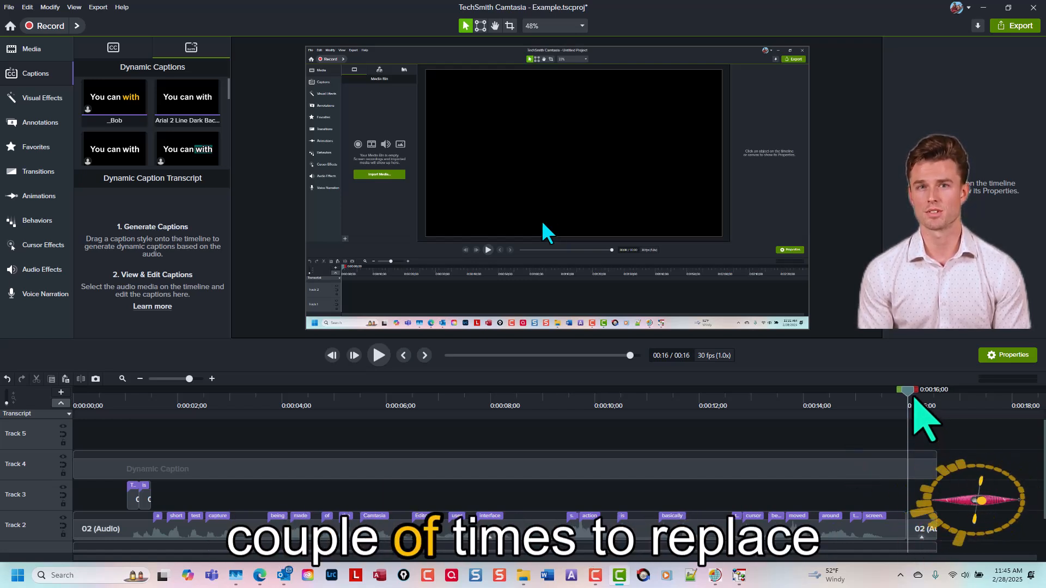
key(ctrl+z)
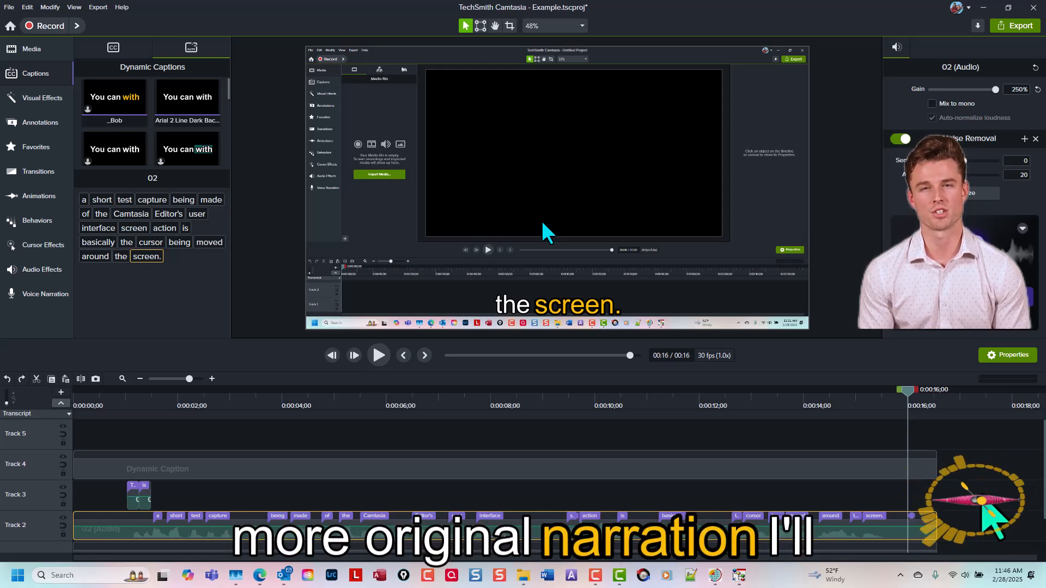
Record a voice narration starting at 0:00:16;00 and save it as Narration_Example 1.wav.
scroll(964, 510, down, 1)
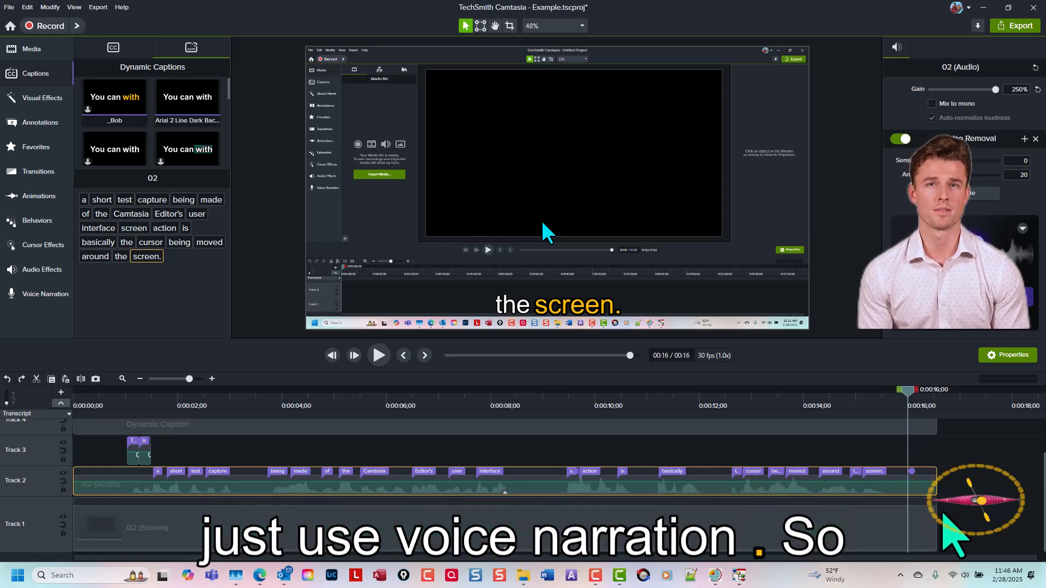
click(961, 471)
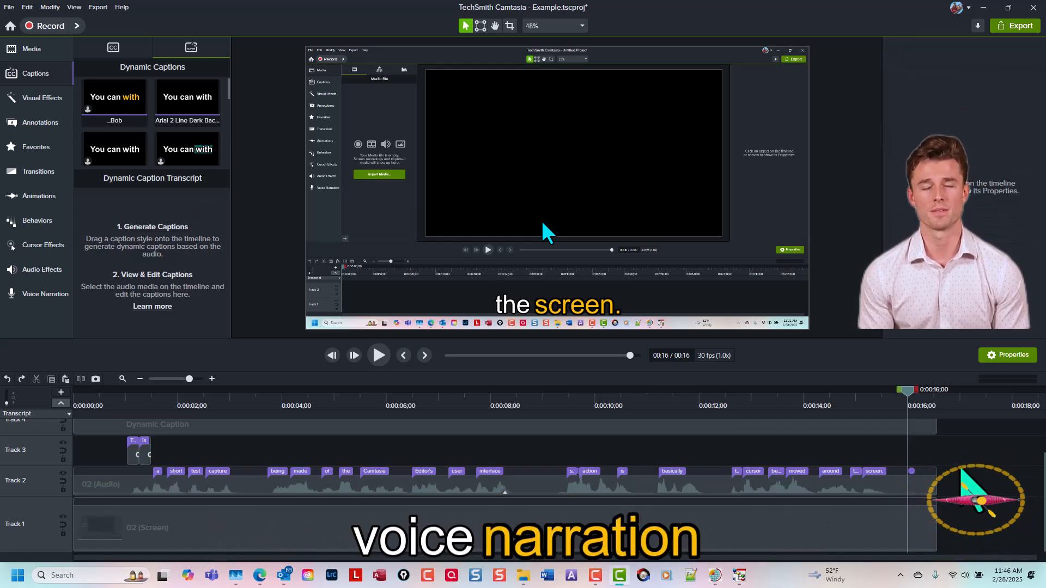
key(ctrl+shift+n)
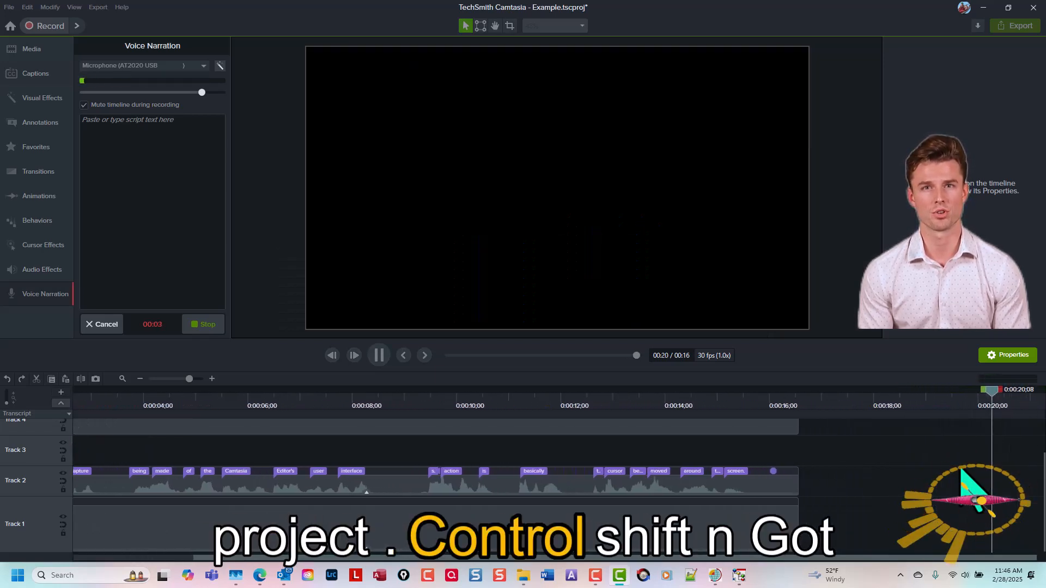
key(ctrl+shift+n)
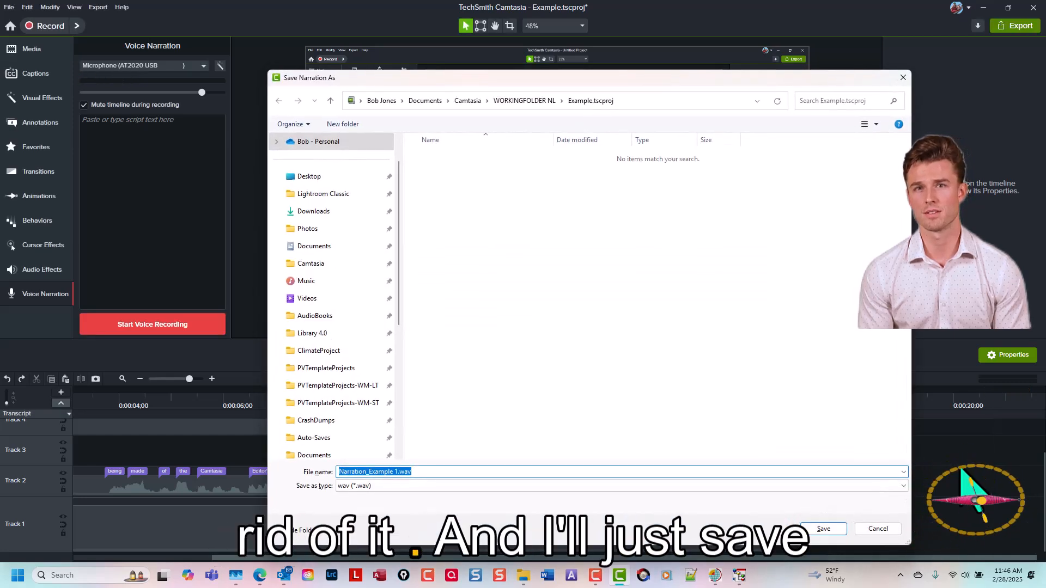
click(823, 529)
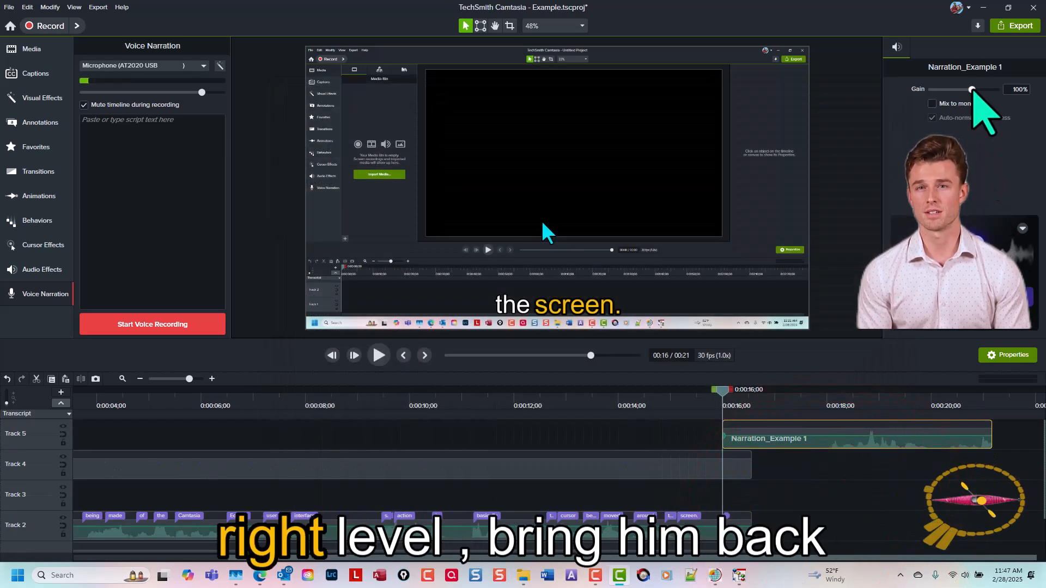
Set the narration clip's gain to 250% and trim its silent beginning so the spoken part starts at 0:00:16;00.
drag(972, 90, 995, 90)
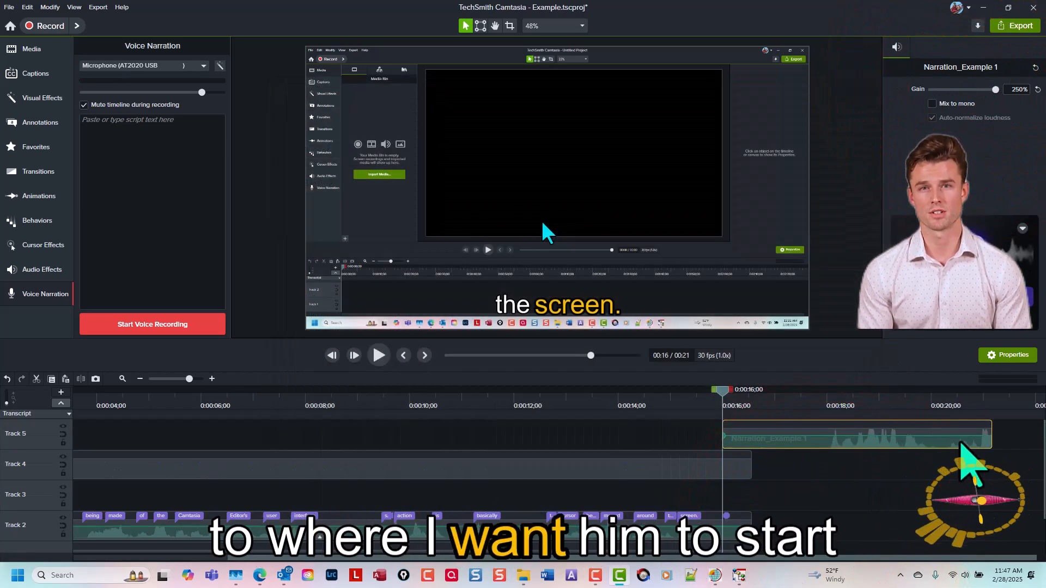
drag(961, 442, 856, 448)
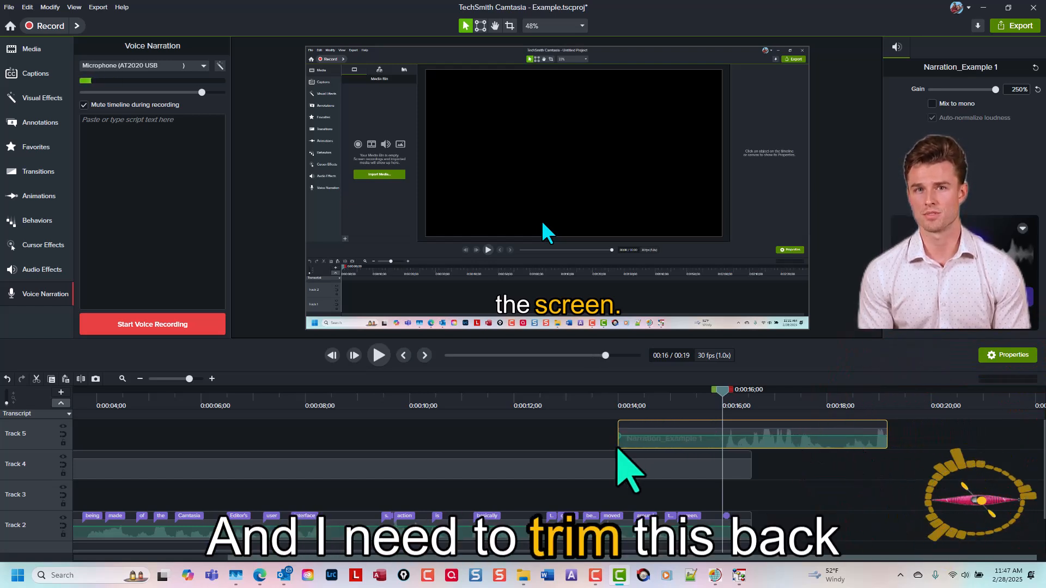
drag(619, 443, 724, 448)
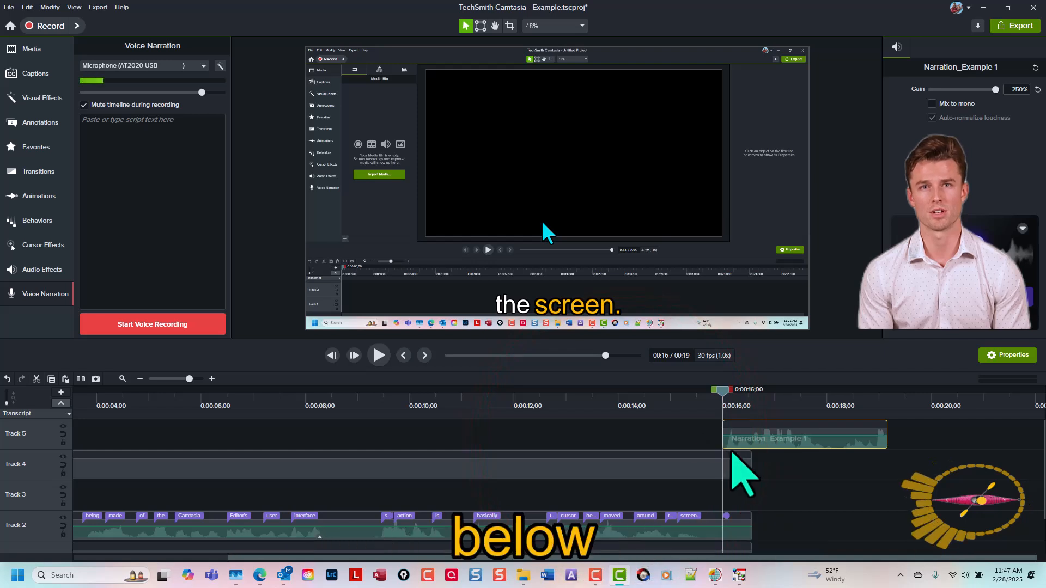
Move the narration clip down to Track 3 and extend the dynamic caption on Track 4 to the narration's end.
drag(788, 458, 770, 541)
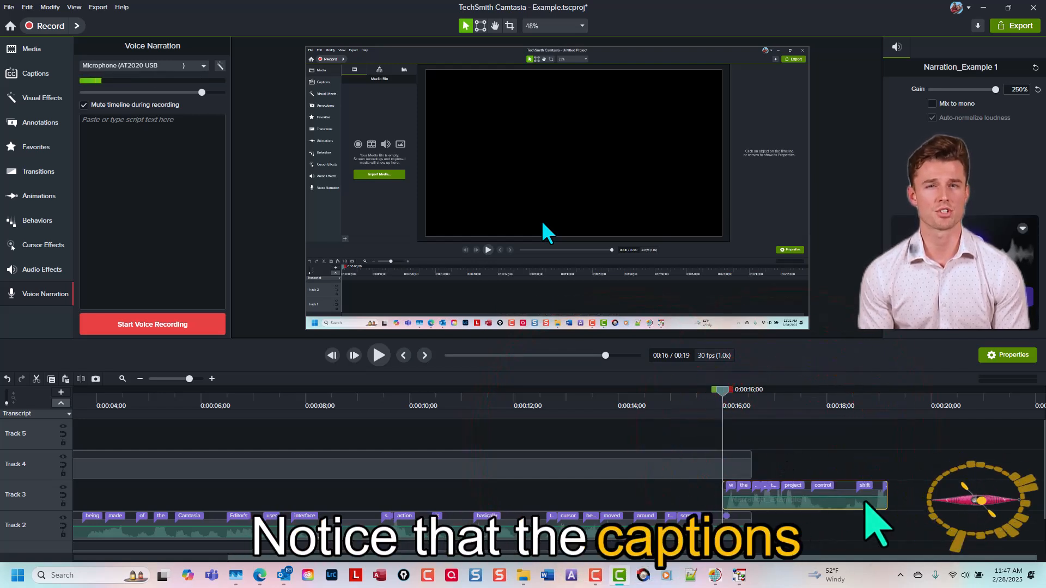
drag(750, 461, 887, 478)
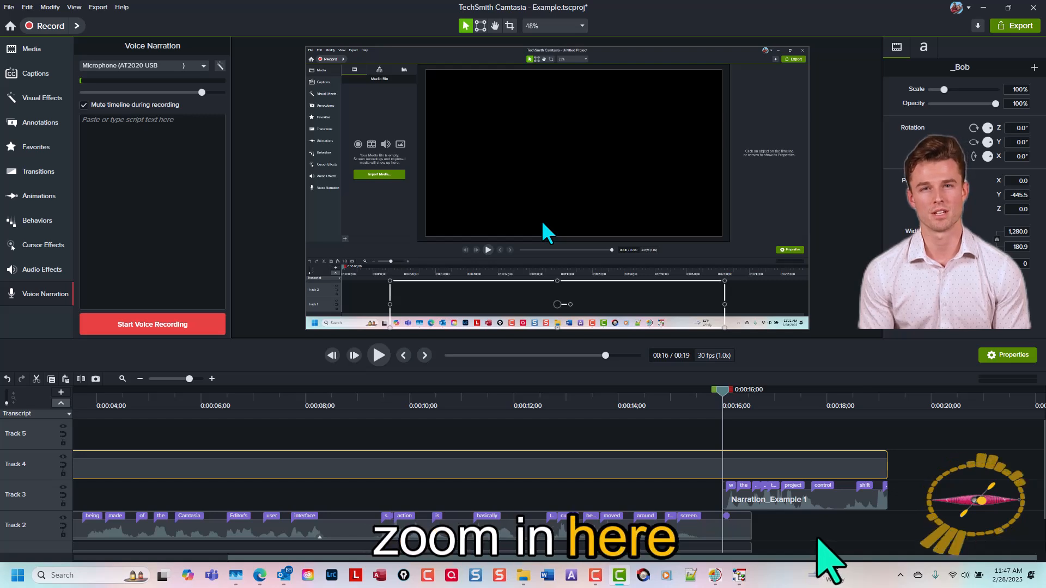
Play back the narration section twice to compare the timing of the caption words with the speech.
scroll(818, 539, up, 5)
scroll(819, 540, right, 2)
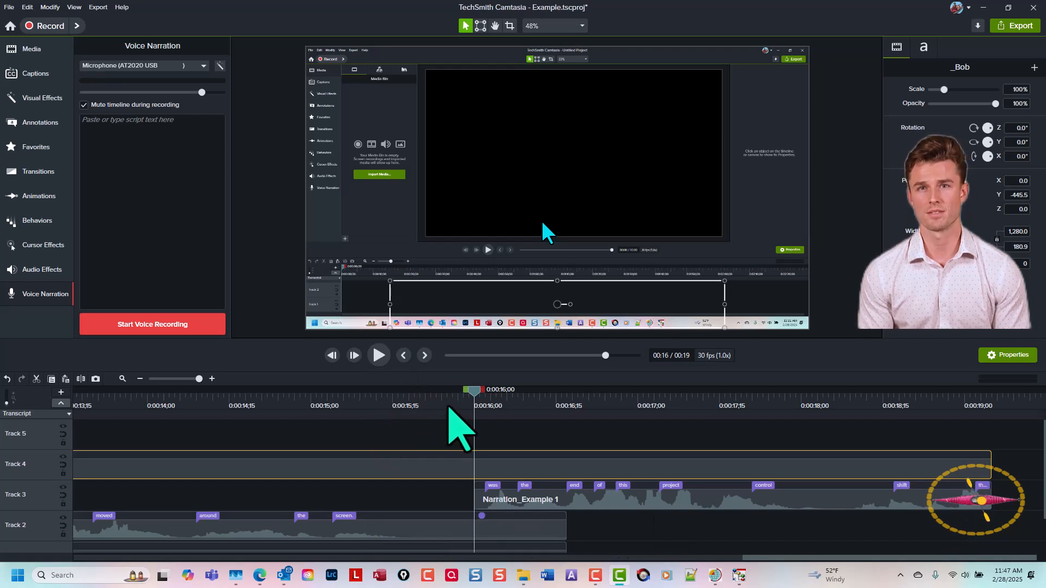
click(450, 390)
key(space)
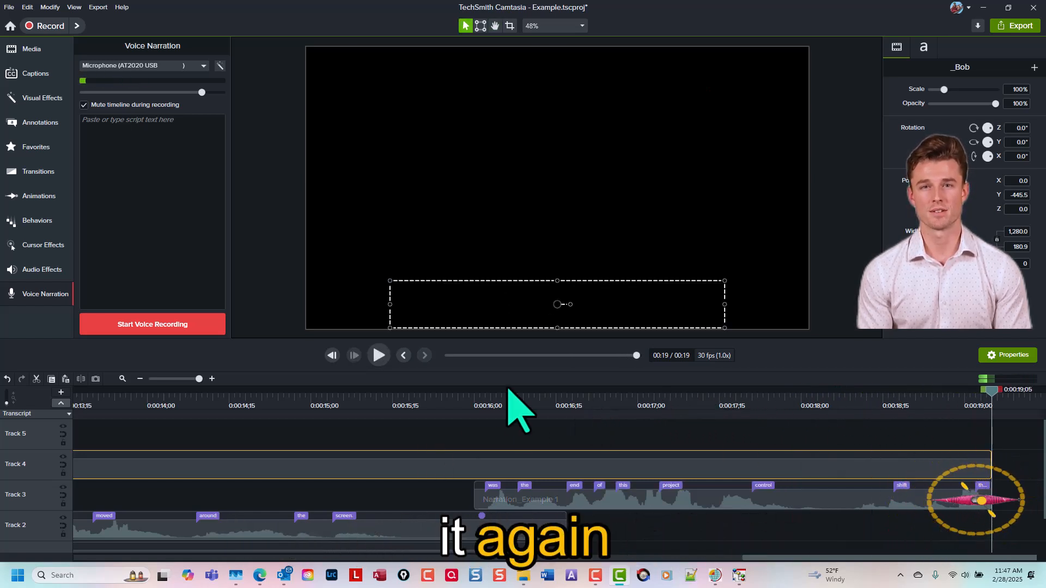
click(471, 391)
key(space)
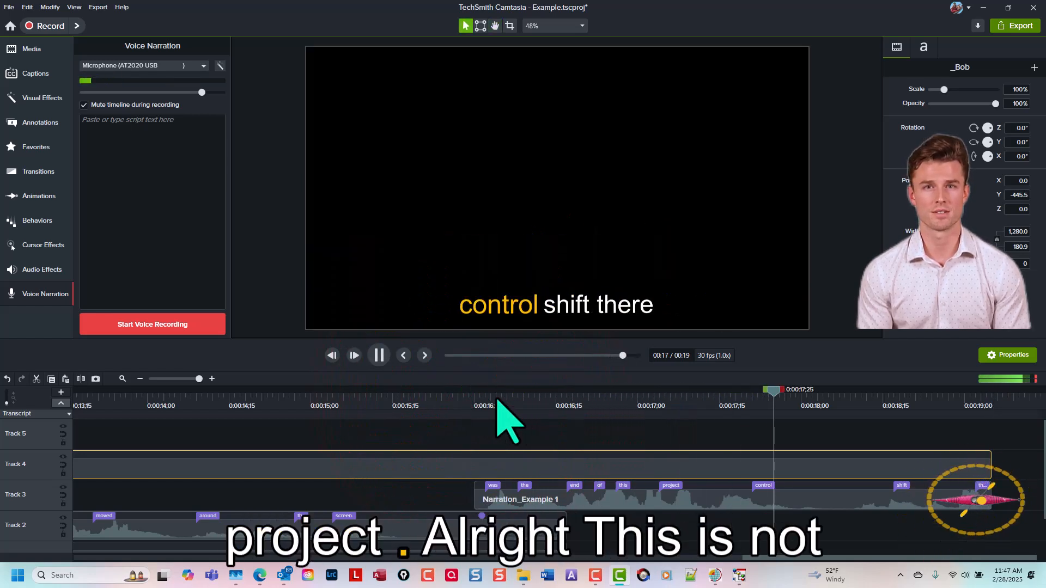
key(space)
Move the Track 3 words "control," "project," "this," "of" and "end" to about 0:00:18;09, 17;15, 17;07, 17;01 and 16;23.
drag(765, 486, 865, 489)
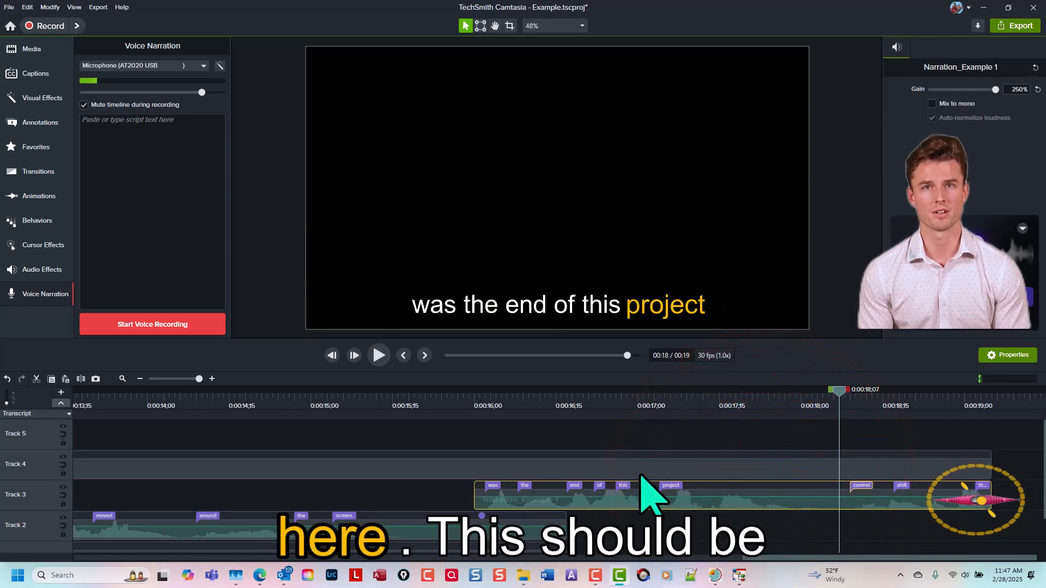
drag(677, 486, 738, 488)
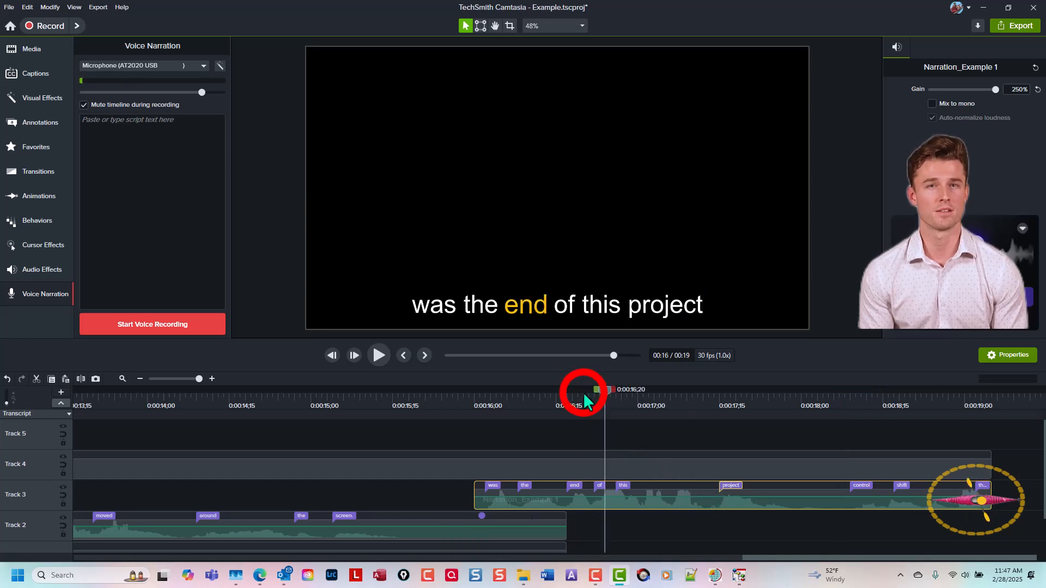
key(space)
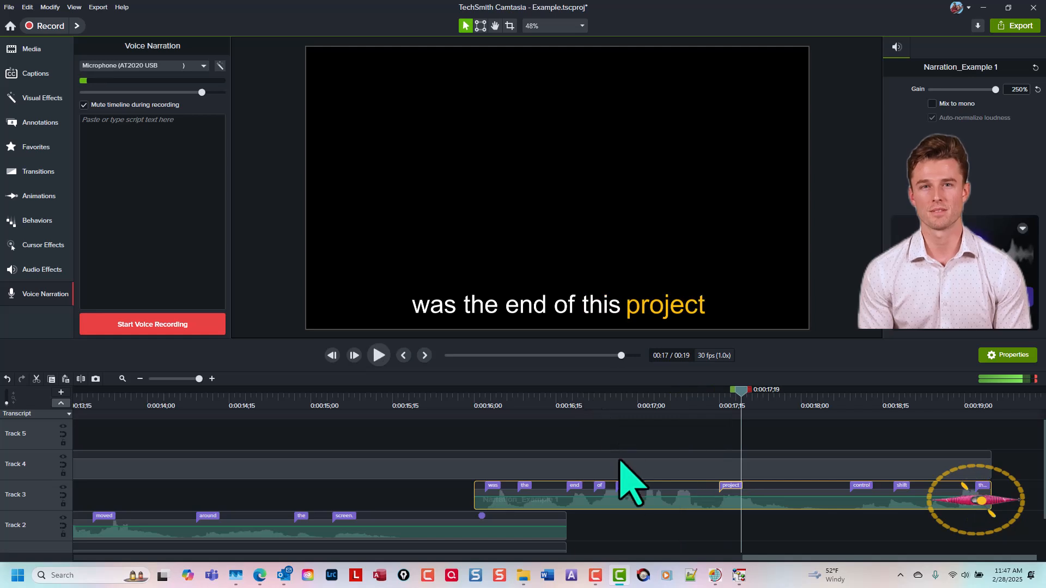
drag(624, 486, 682, 489)
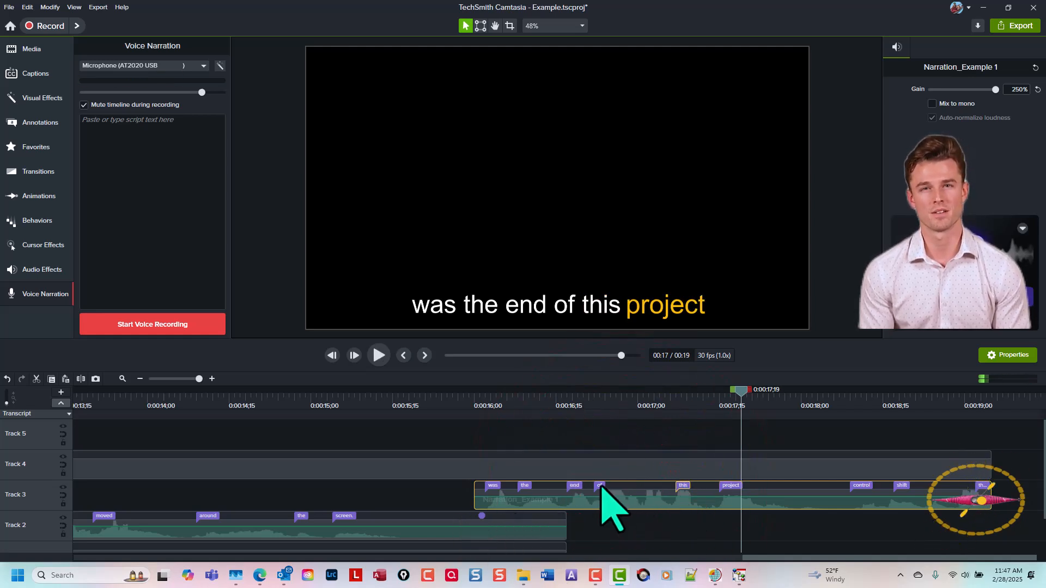
drag(600, 485, 651, 489)
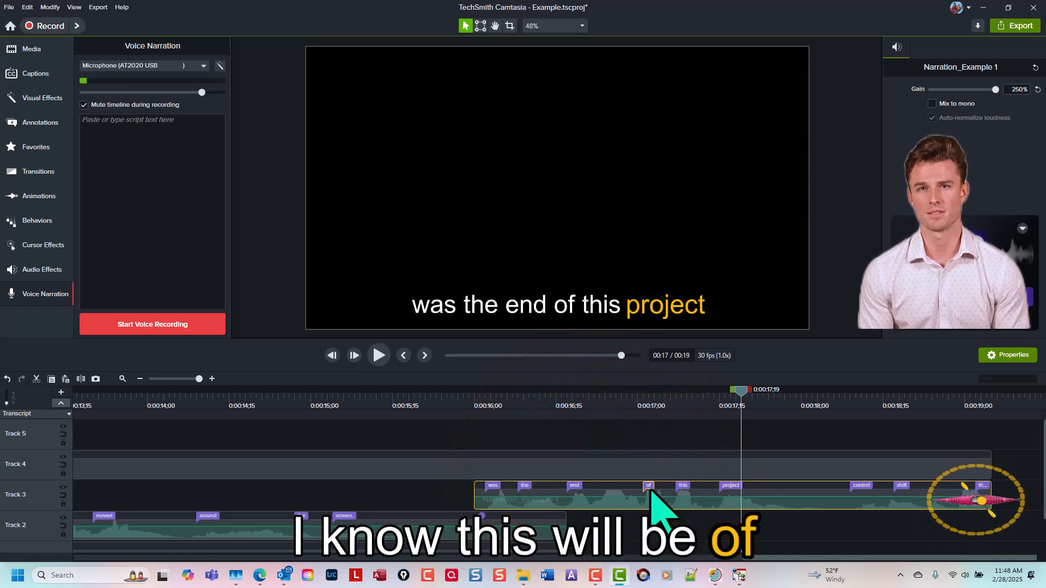
drag(580, 486, 612, 486)
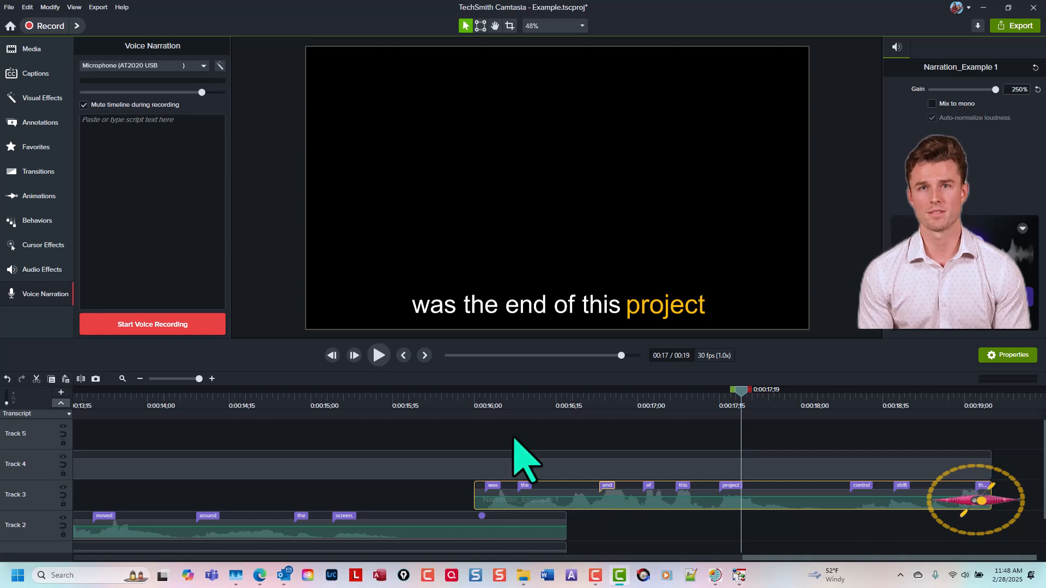
Play back the narration and move the Track 3 words "the" and "was" to about 0:00:16;17 and 0:00:16;10 to match the speech.
click(458, 391)
key(space)
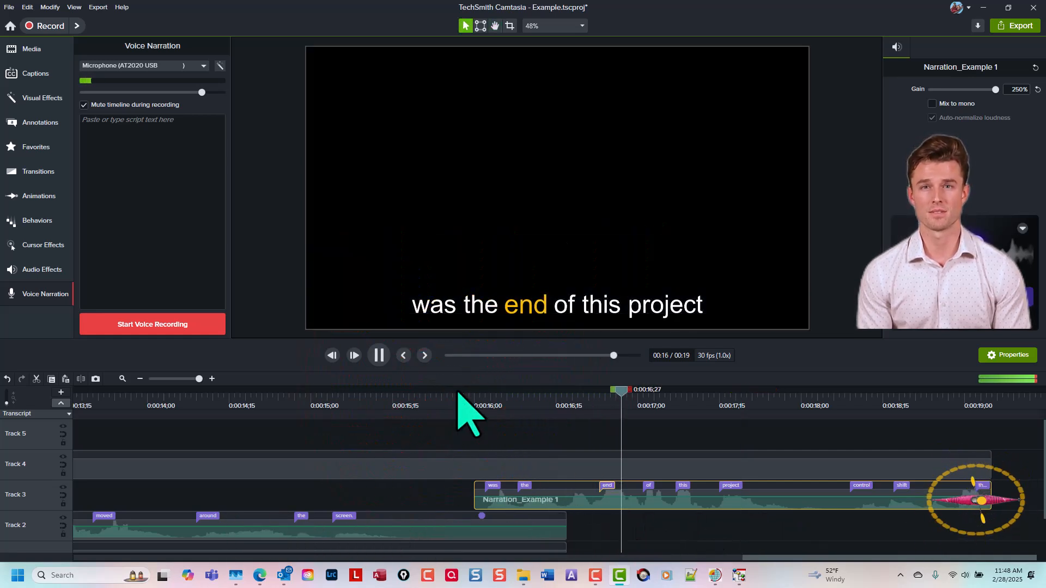
drag(526, 485, 536, 485)
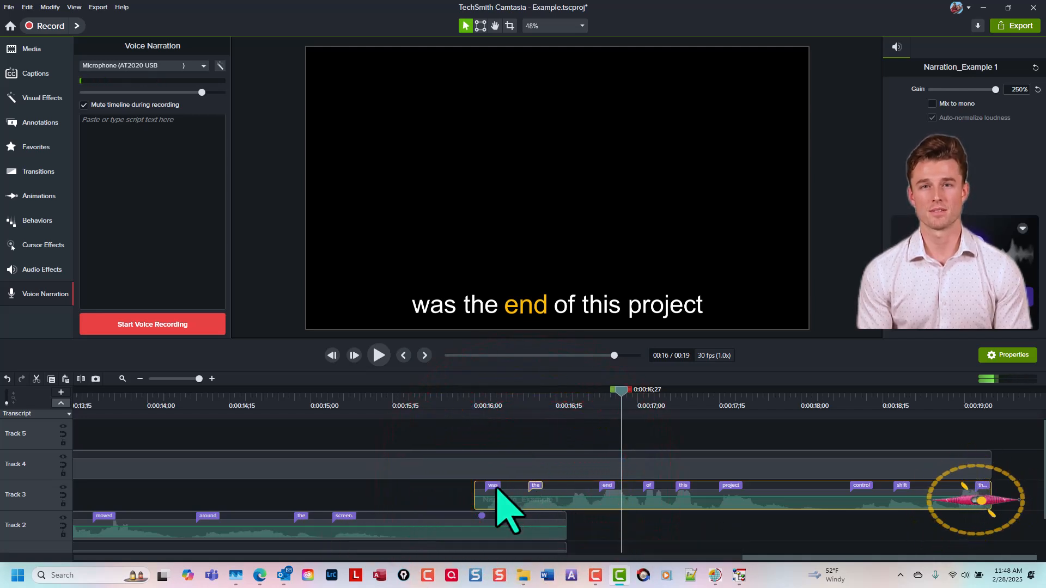
click(457, 392)
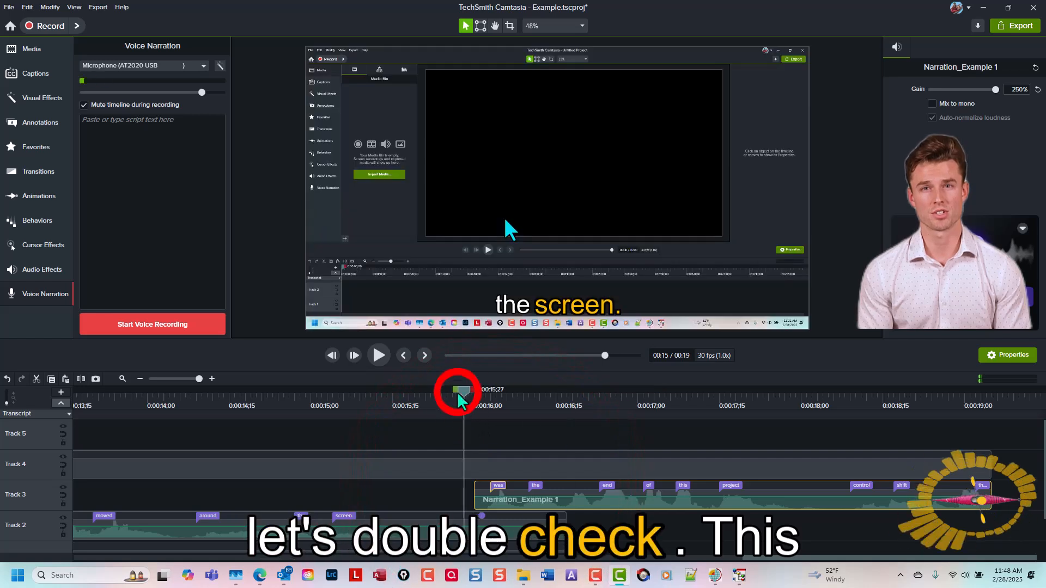
key(space)
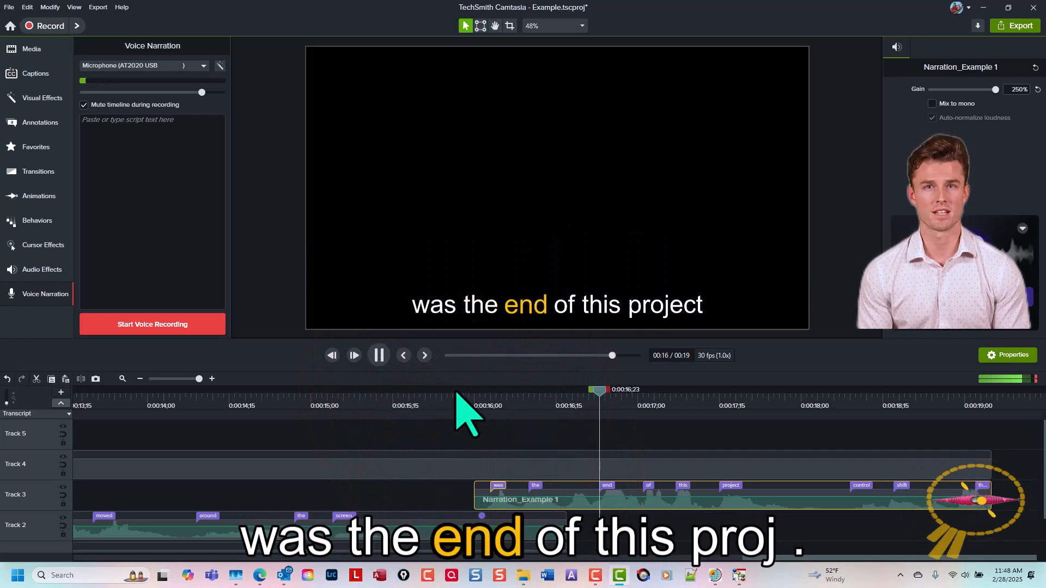
key(space)
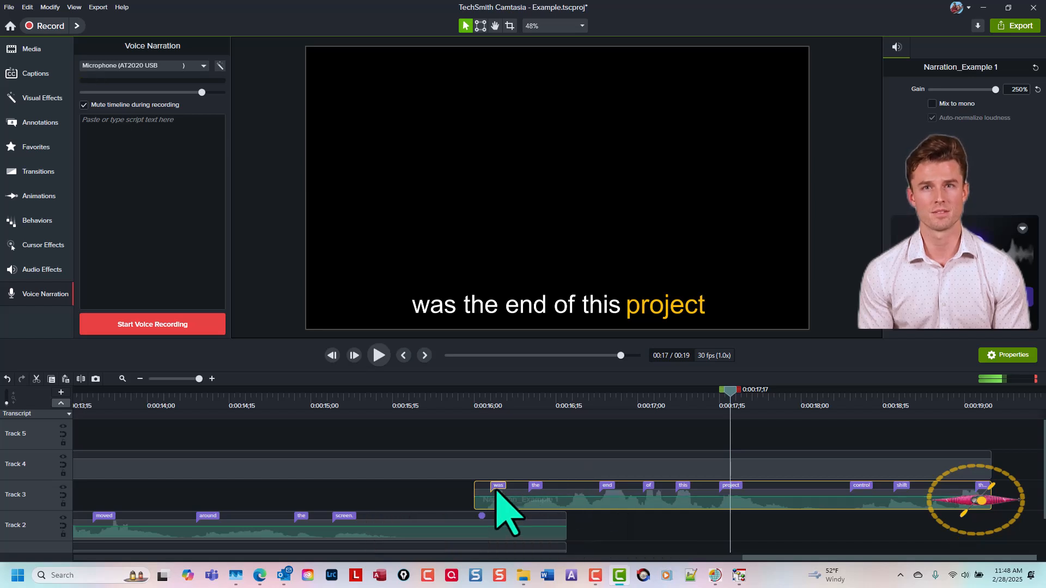
click(541, 484)
drag(543, 486, 576, 488)
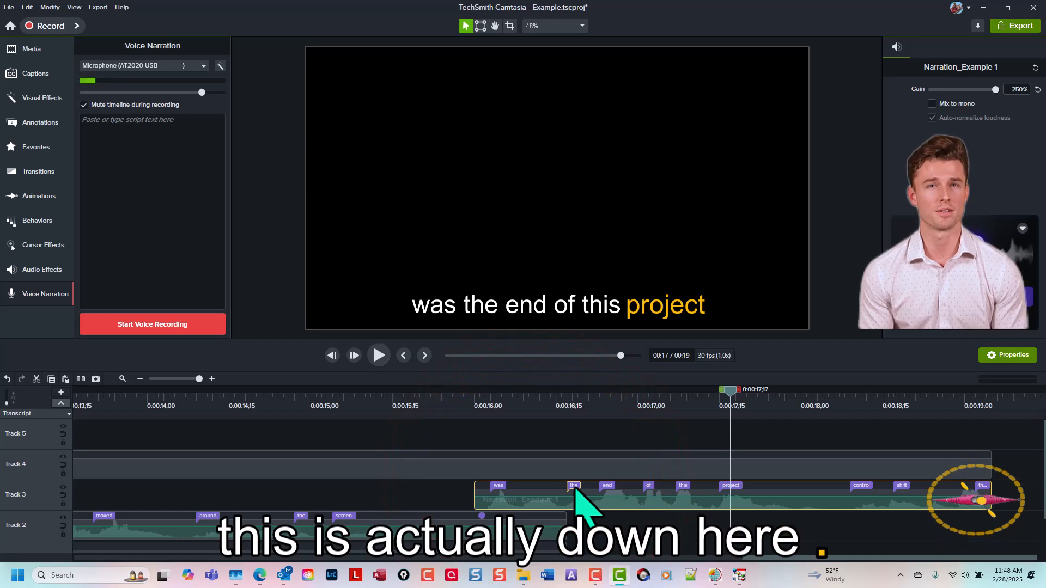
drag(497, 485, 536, 491)
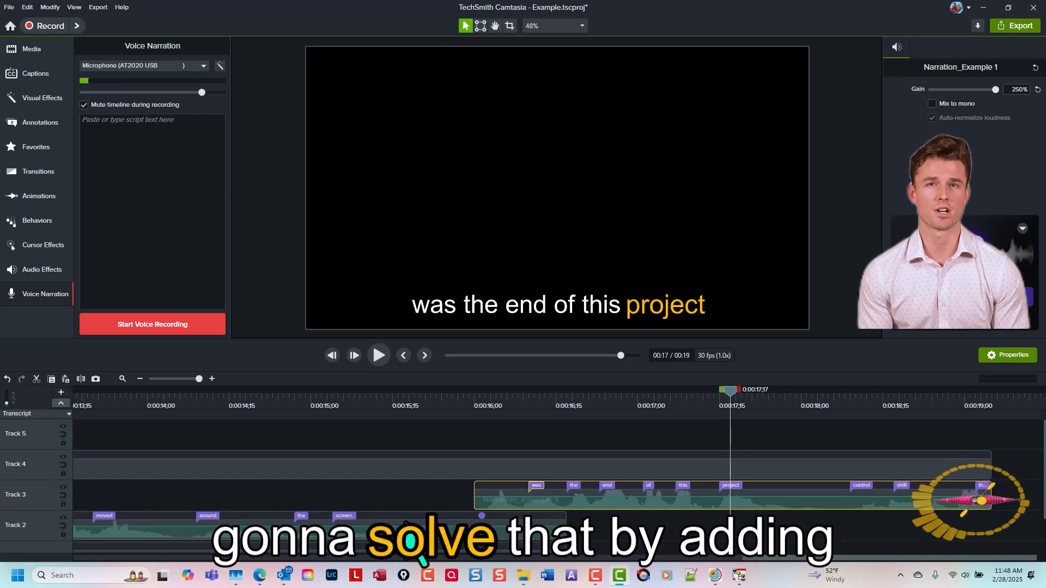
Insert a track above Track 3 and place the 003 audio from the Audio Books library there, from 0:00:15;20 to the narration's start.
right_click(276, 493)
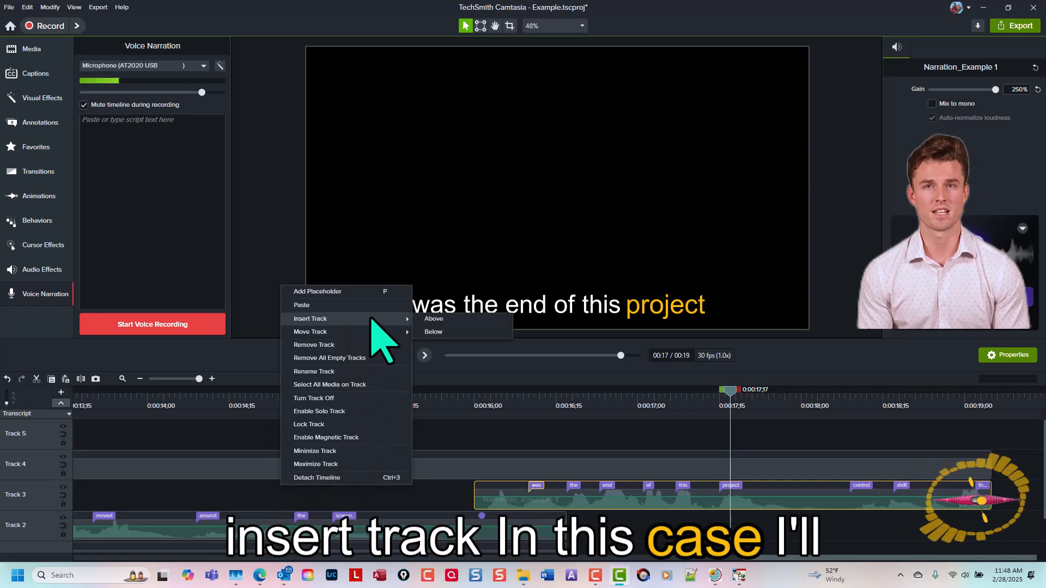
click(432, 318)
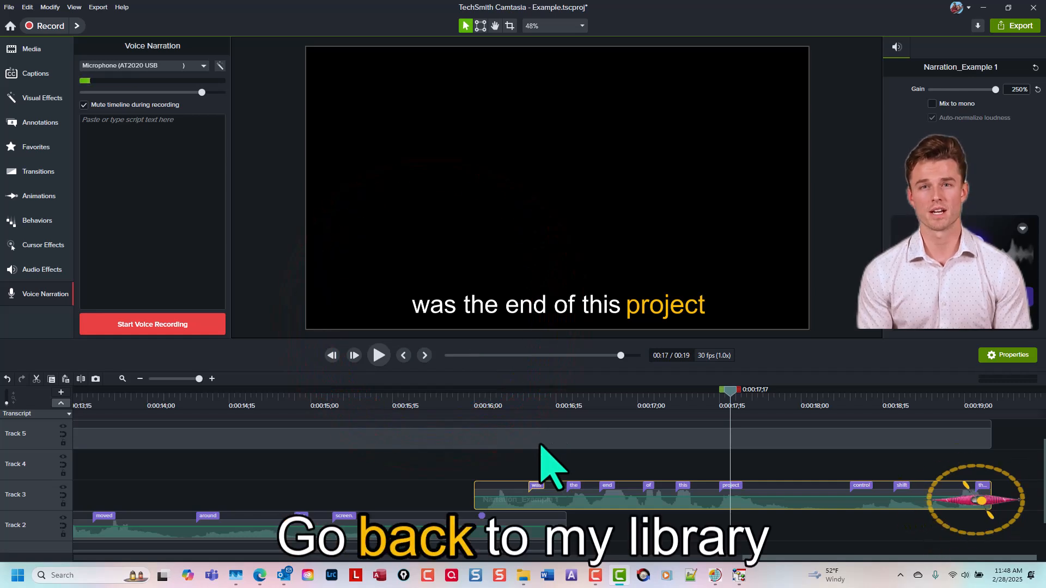
key(r)
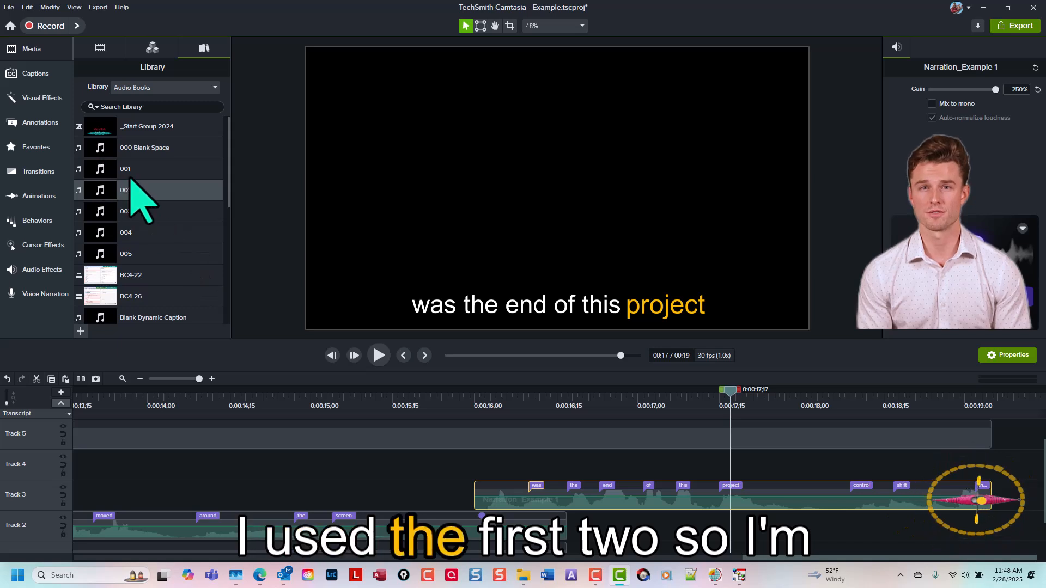
click(136, 211)
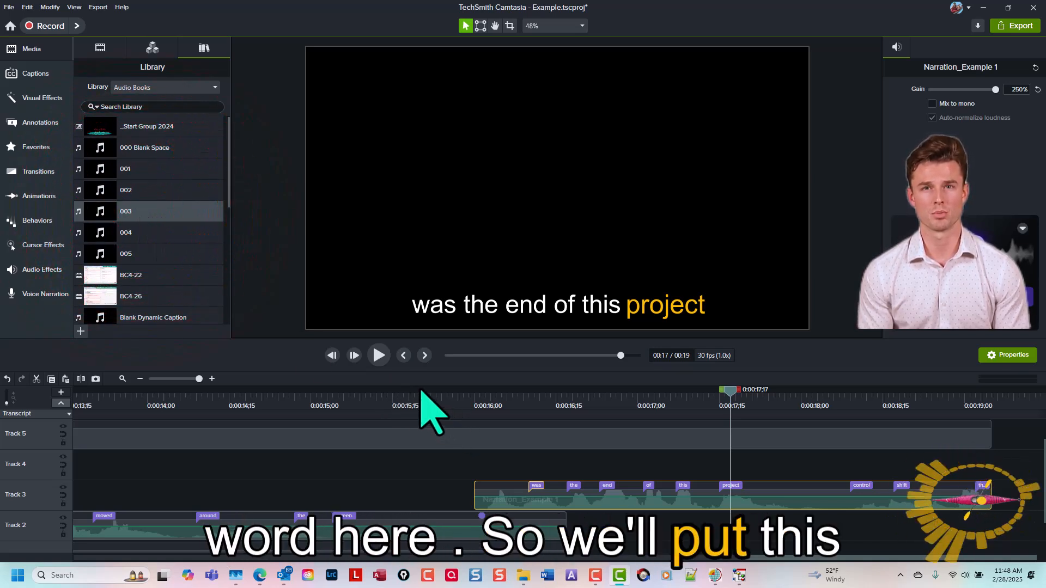
click(420, 389)
right_click(152, 212)
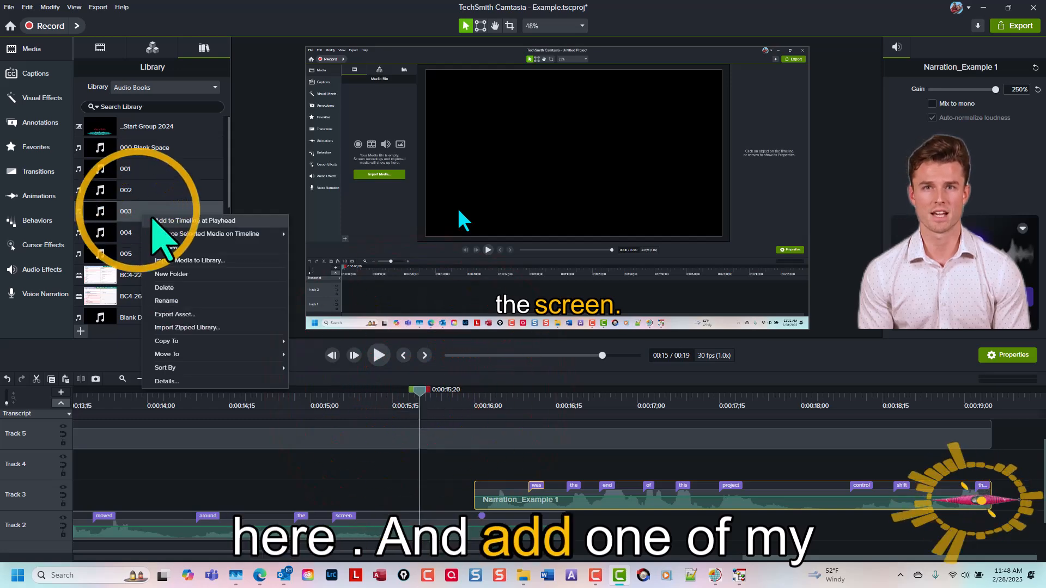
click(156, 219)
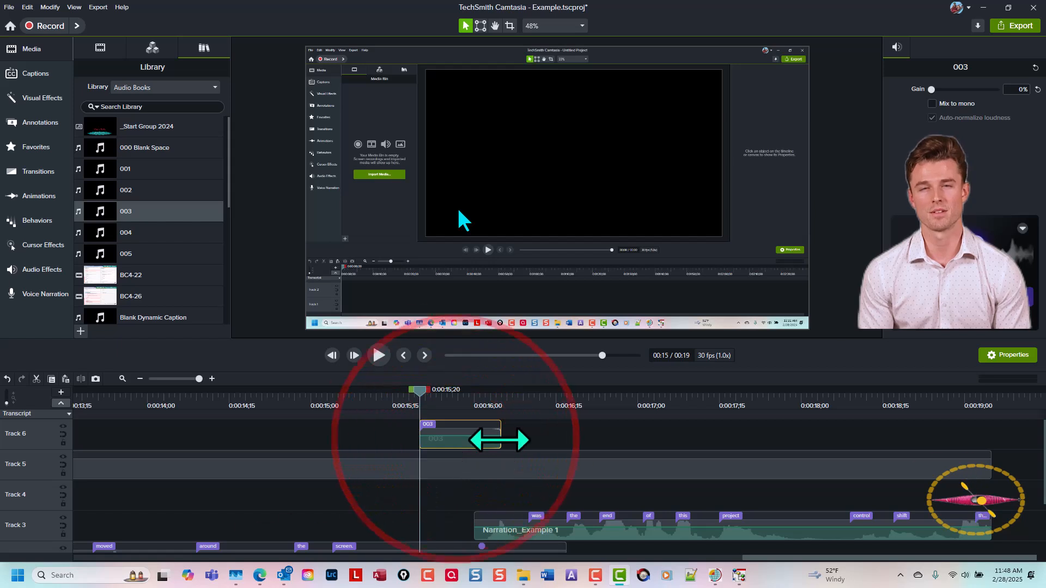
drag(498, 439, 431, 487)
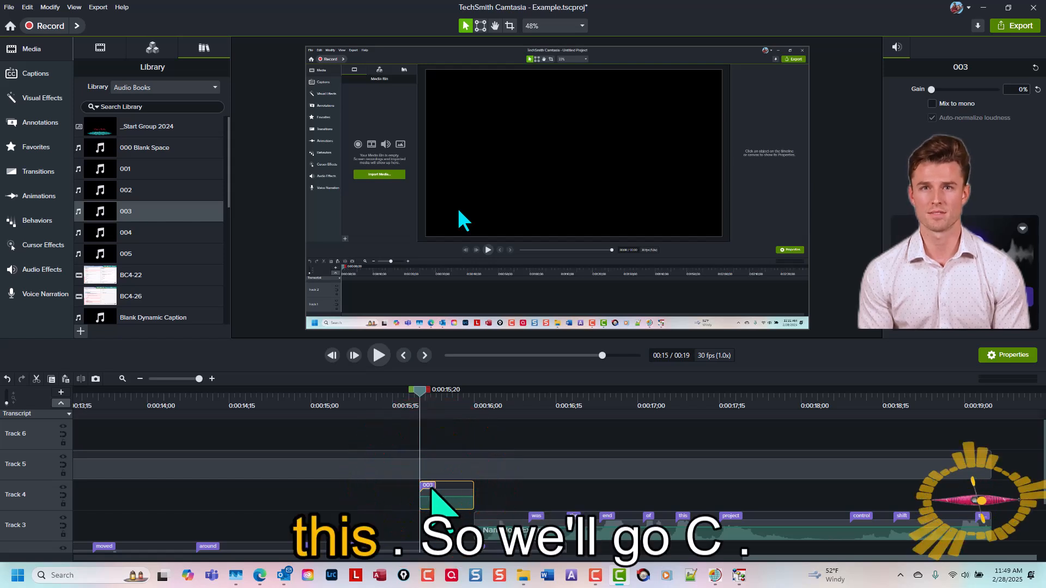
Change the 003 clip's caption word to "This" and move the clip to the narration's start at 0:00:16;00.
key(c)
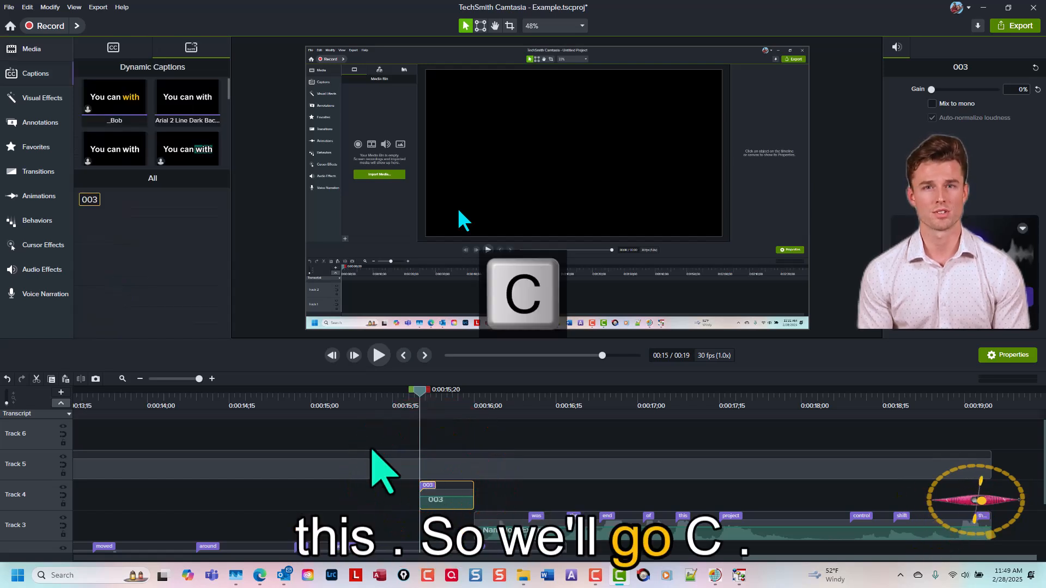
click(83, 200)
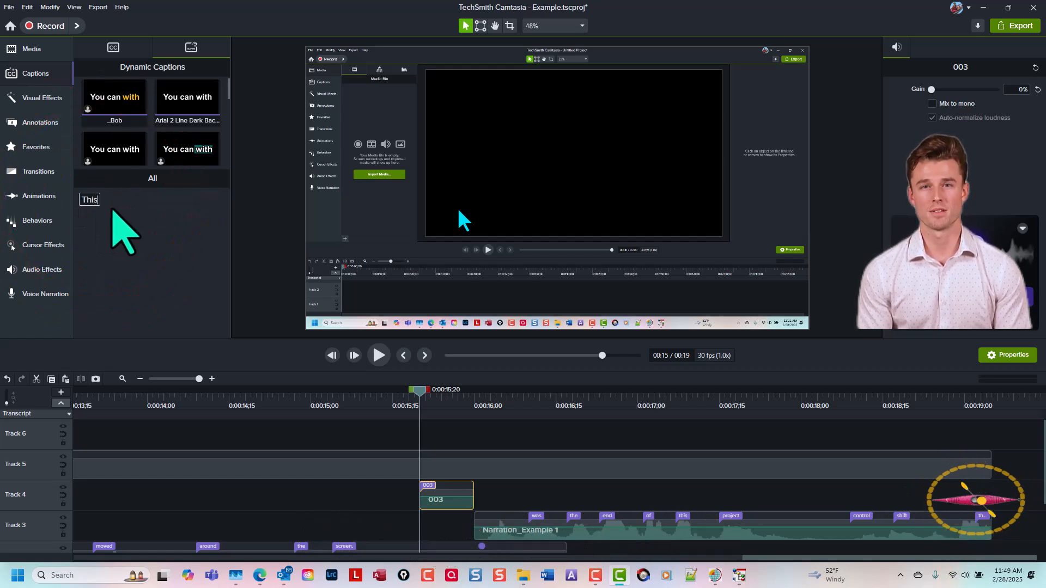
click(112, 209)
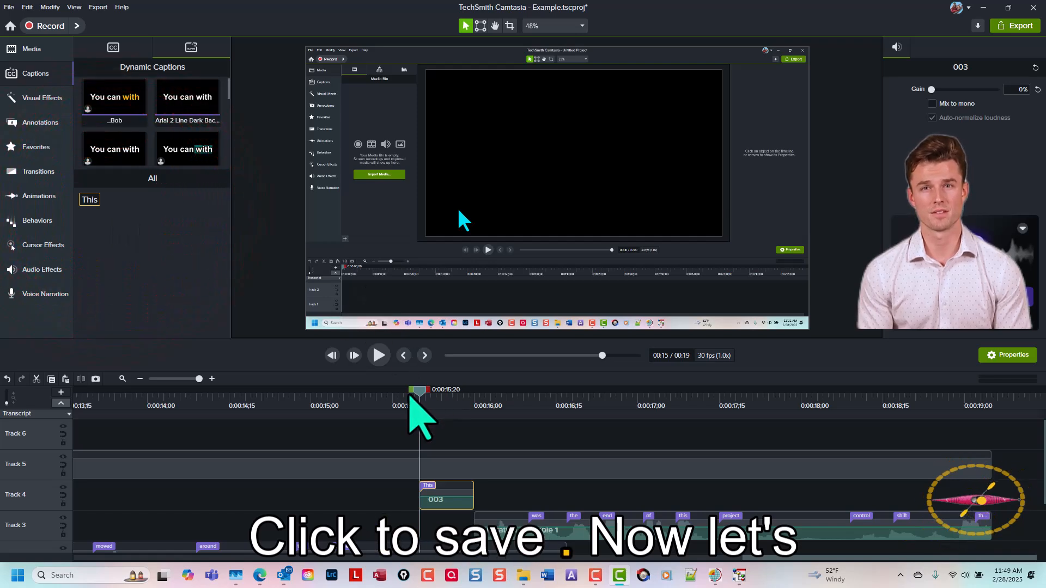
mouse_move(409, 397)
mouse_down()
mouse_move(551, 431)
mouse_move(415, 421)
mouse_up()
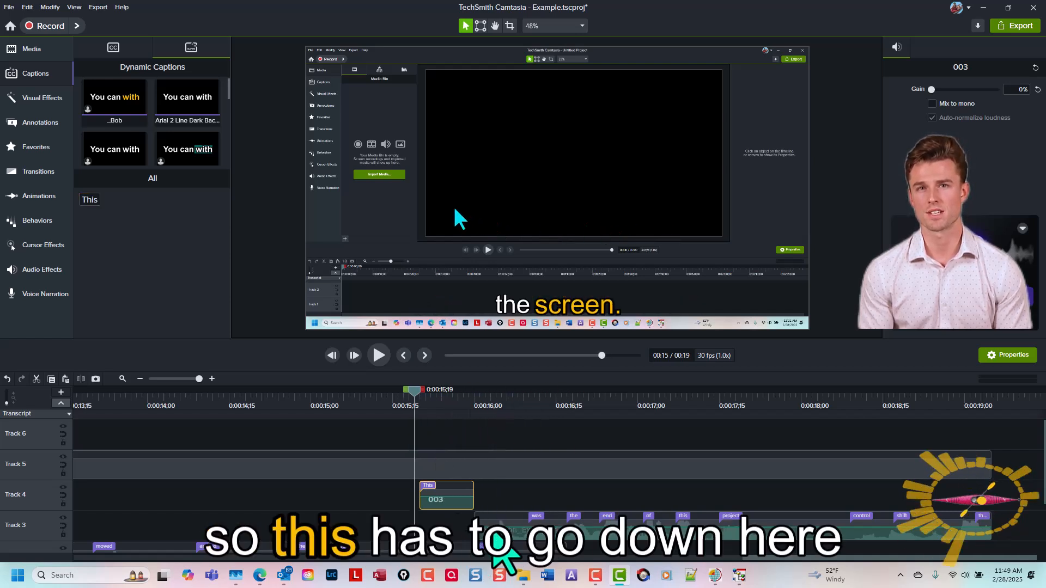
drag(463, 504, 522, 504)
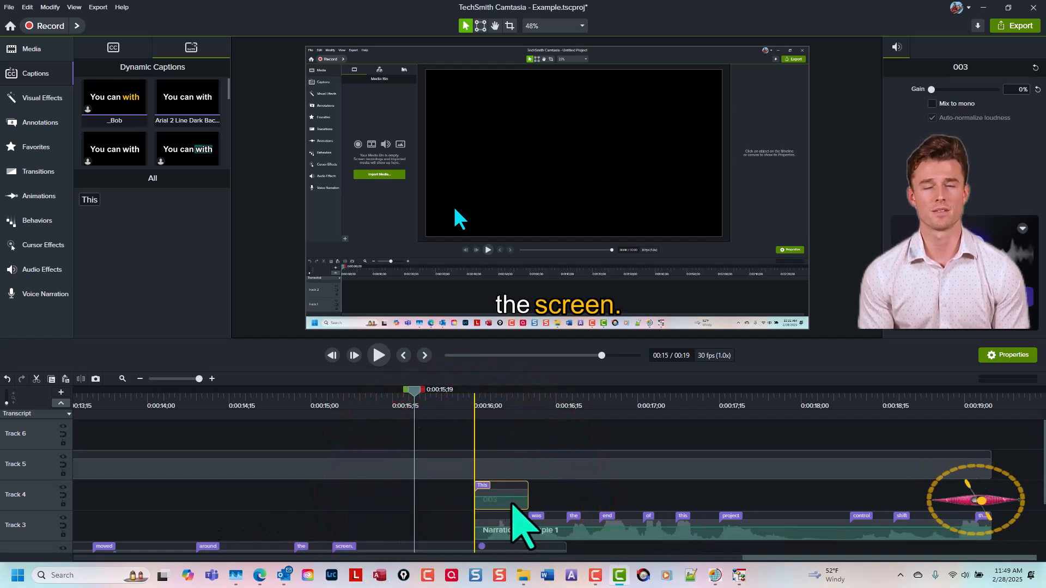
Play back the narration from about 0:00:15;25 to check the added word, and save the project.
click(445, 397)
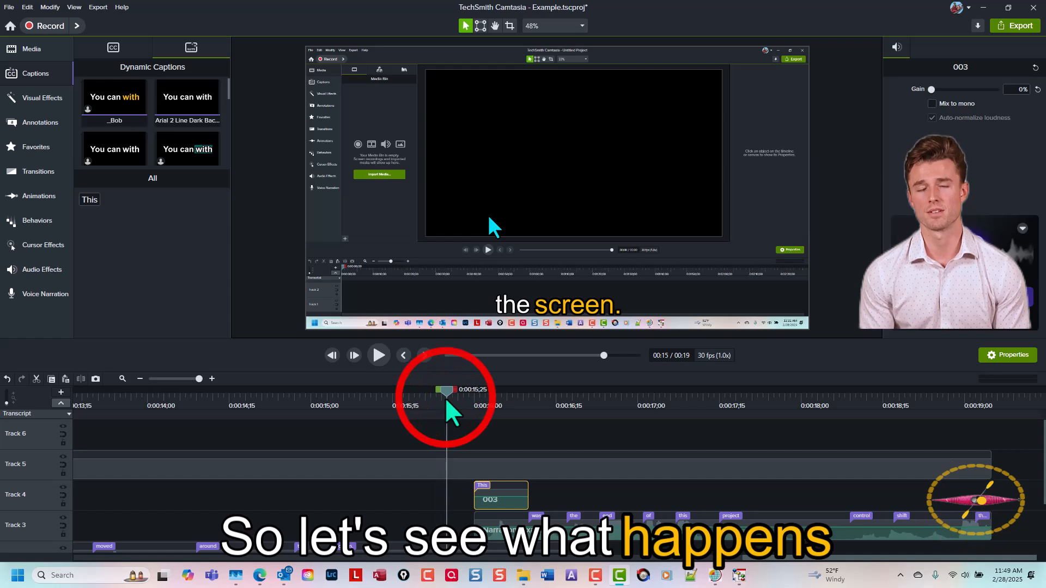
key(space)
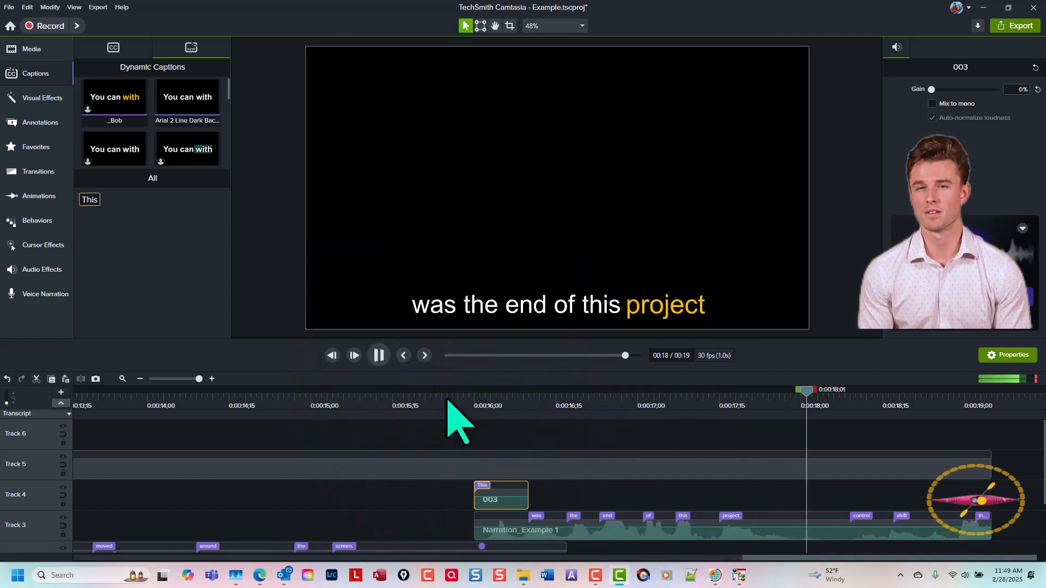
key(space)
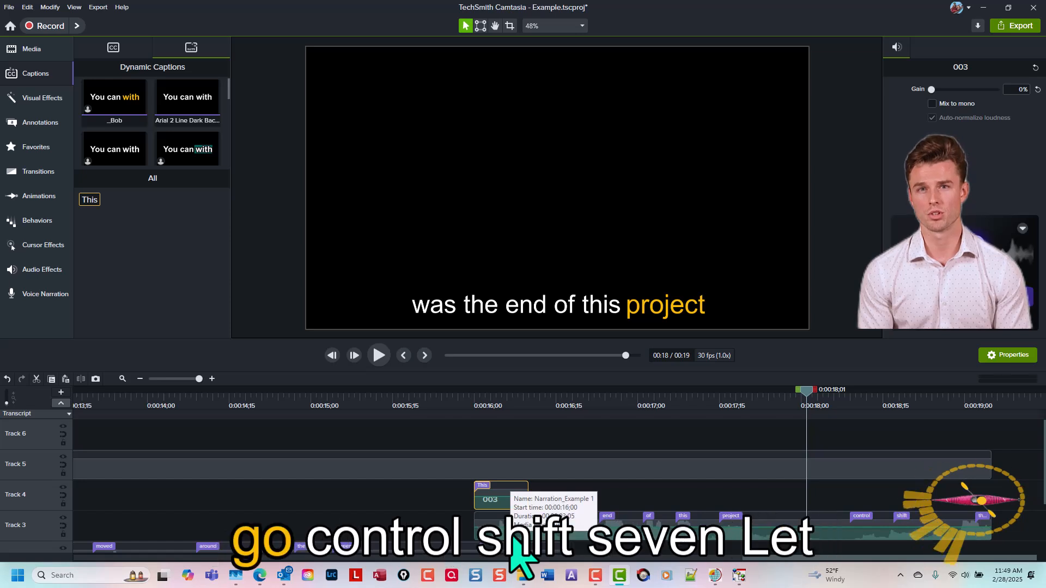
key(ctrl+shift+7)
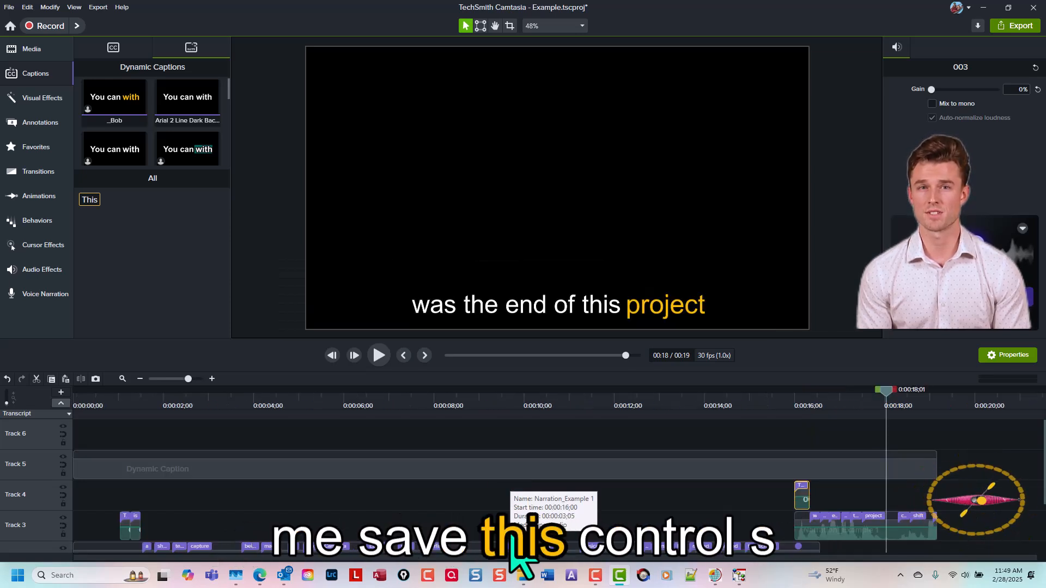
key(ctrl+s)
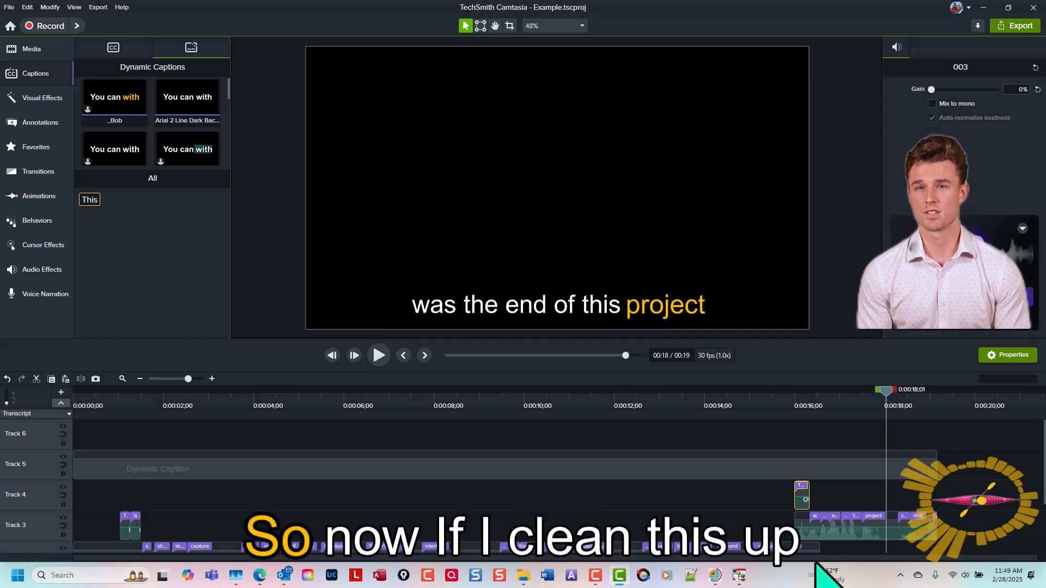
Extend the last frame of the 02 (Screen) clip on Track 1 to the end of the narration.
scroll(737, 520, down, 3)
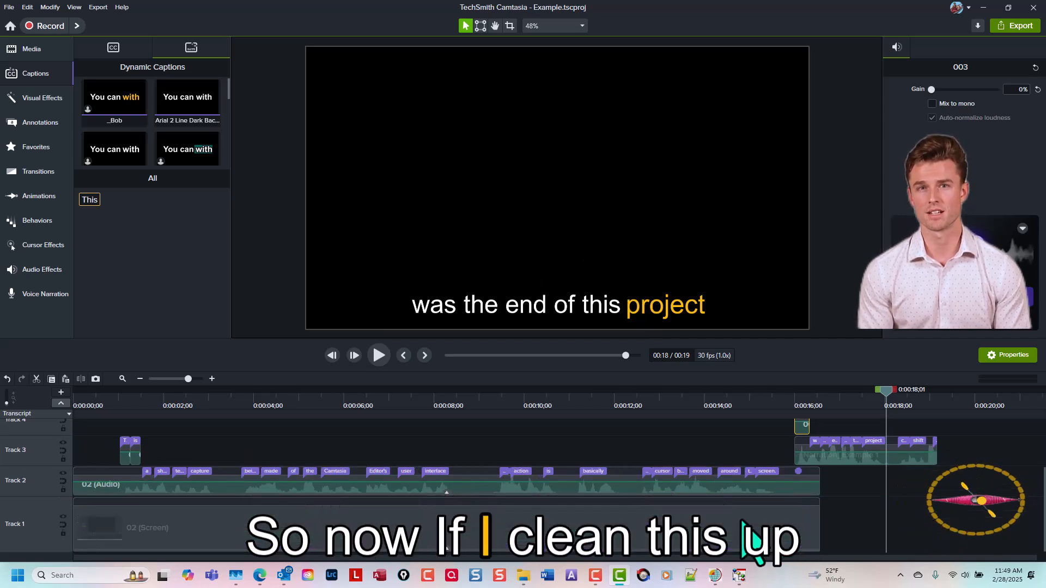
drag(825, 338, 829, 276)
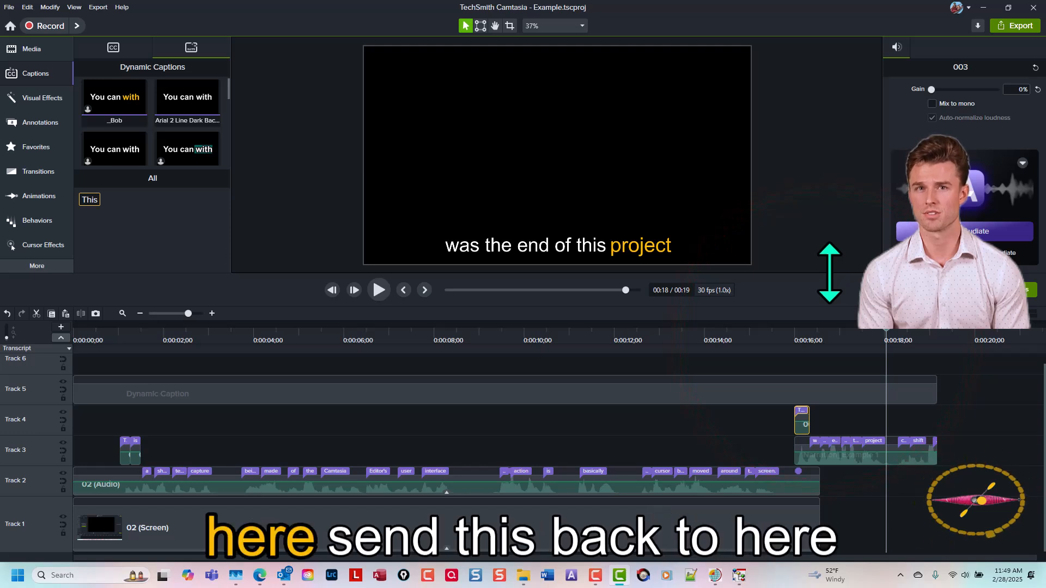
click(775, 332)
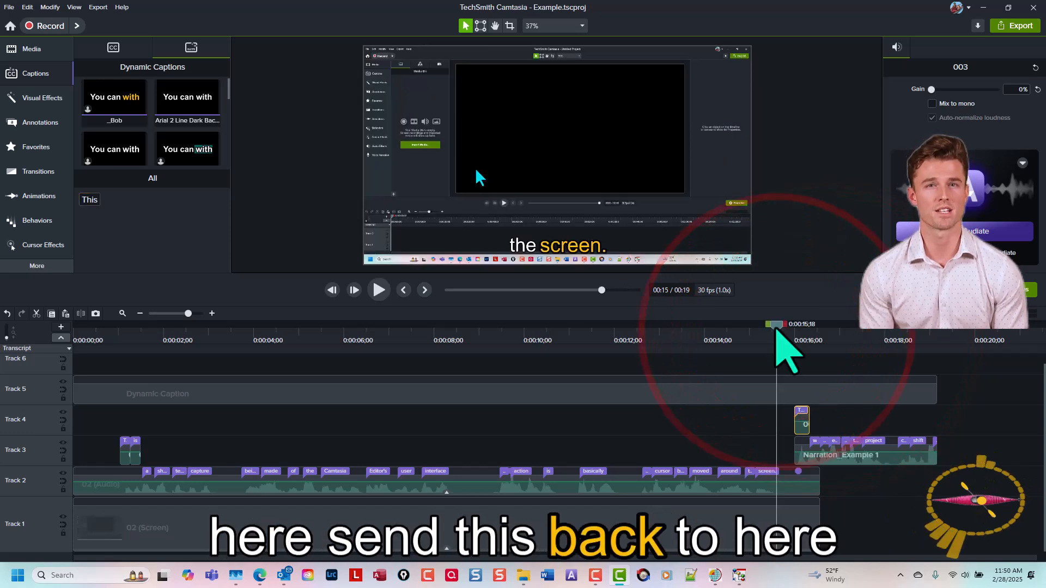
drag(775, 330, 830, 374)
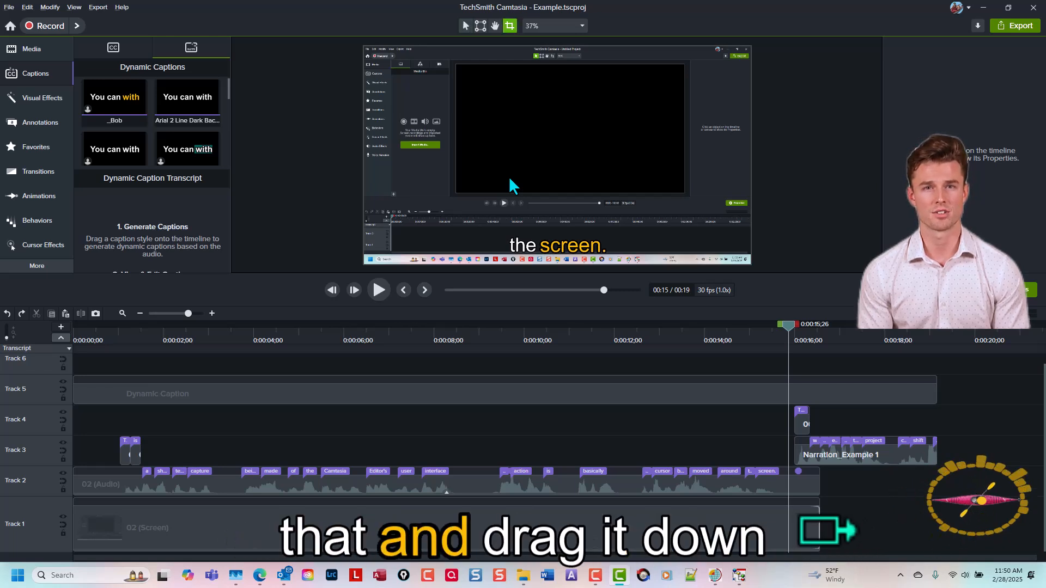
alt+click(820, 529)
drag(820, 529, 938, 536)
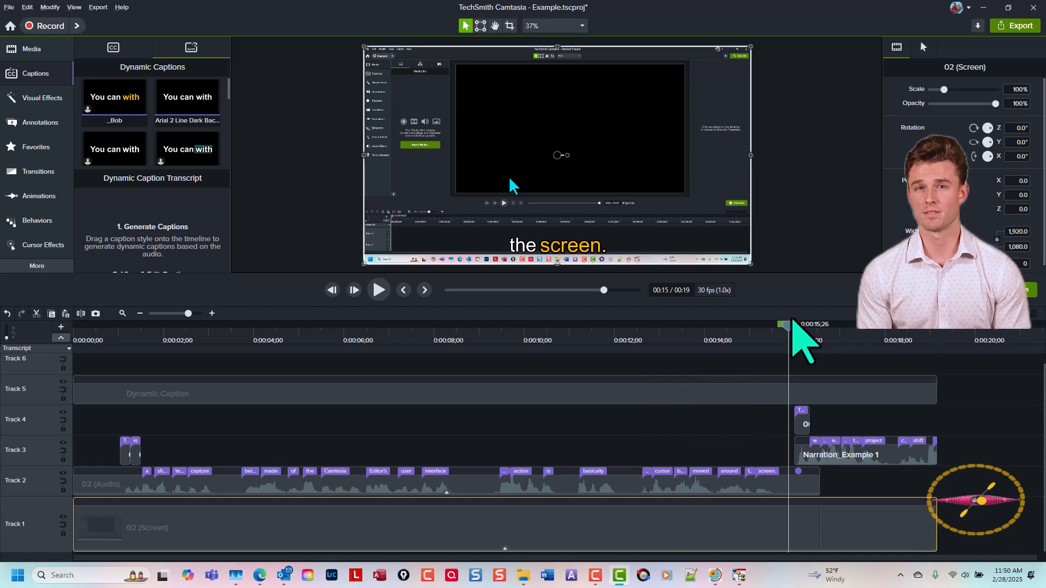
Play back the ending from about 0:00:14;29 to check the captions over the extended screen clip.
drag(765, 334, 747, 341)
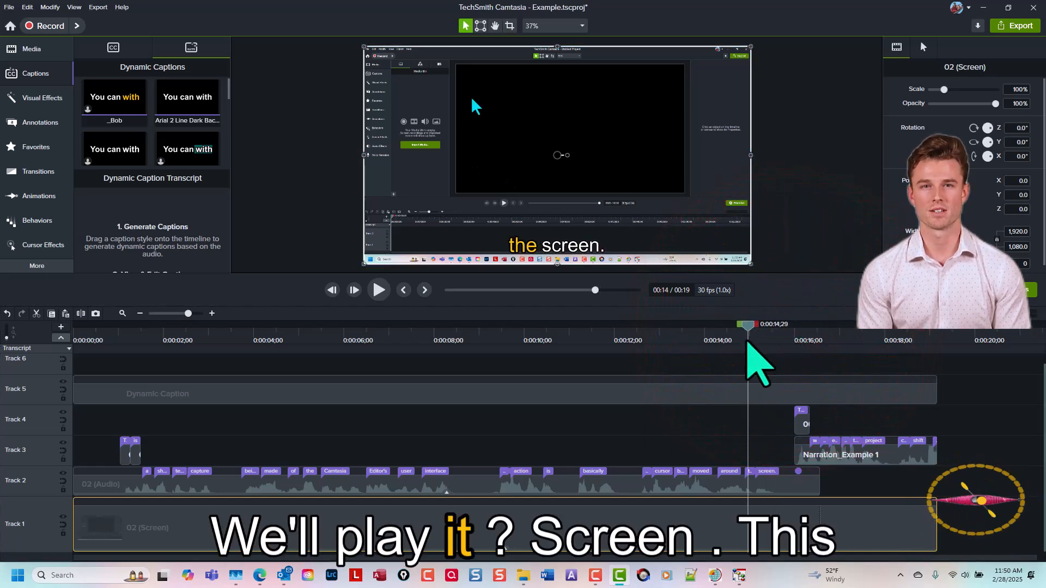
key(space)
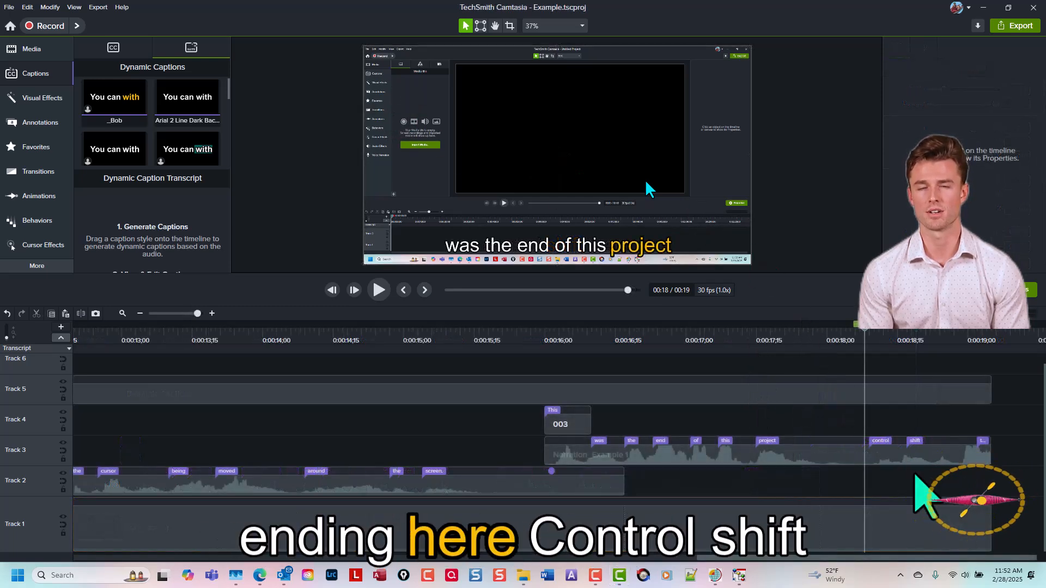
key(space)
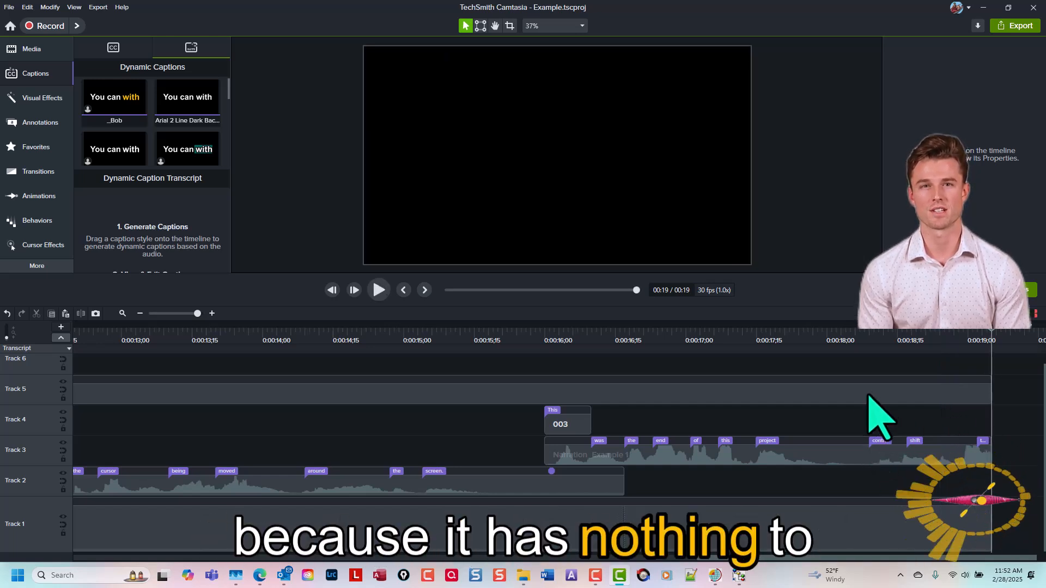
Cut everything on all tracks from just before the word "control" to the end of the timeline.
click(861, 335)
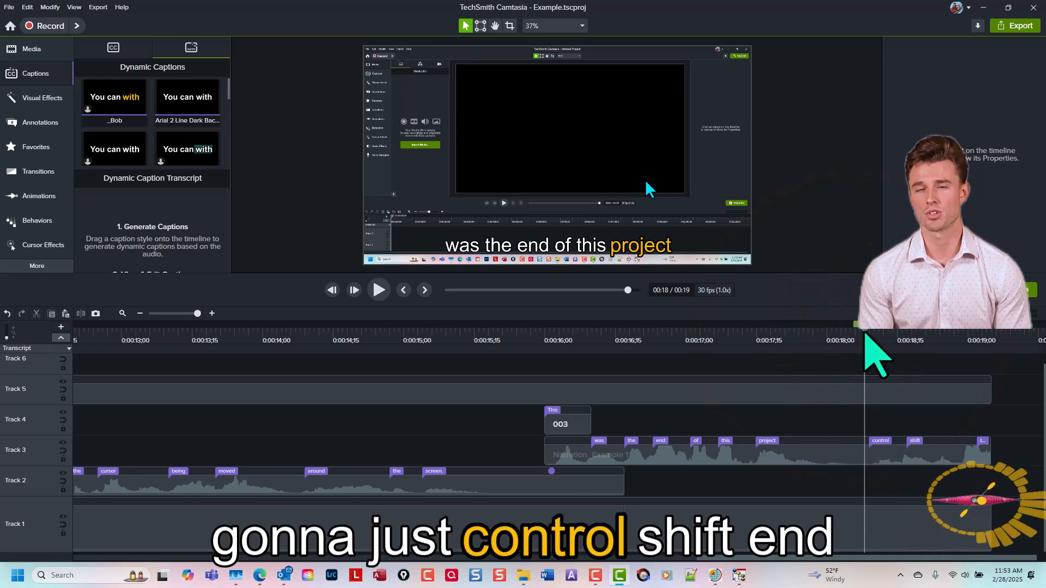
key(ctrl+shift+End)
key(ctrl+x)
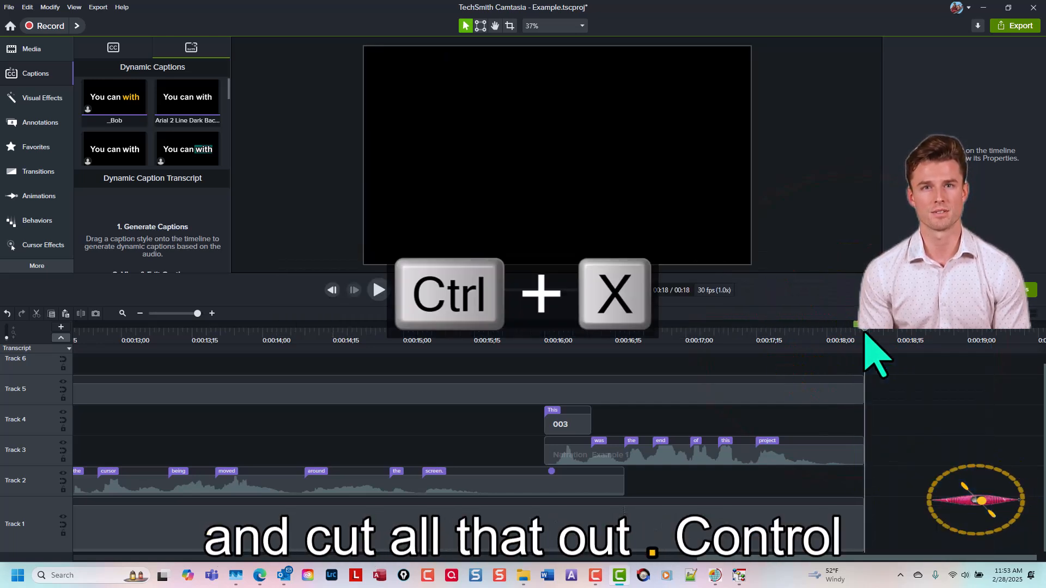
Fit the whole project in the timeline and play it back from the beginning.
key(ctrl+shift+7)
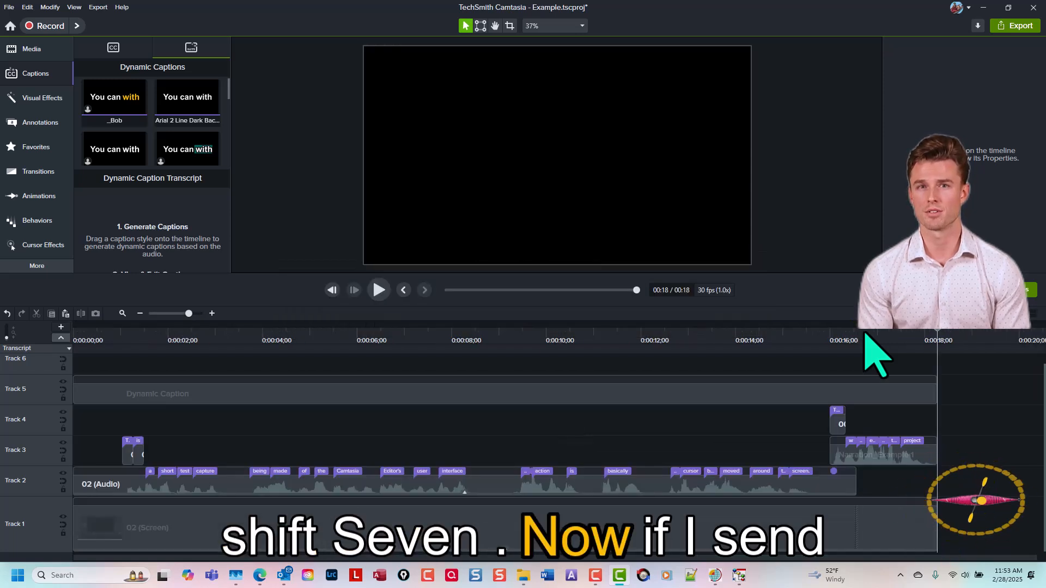
key(ctrl+Home)
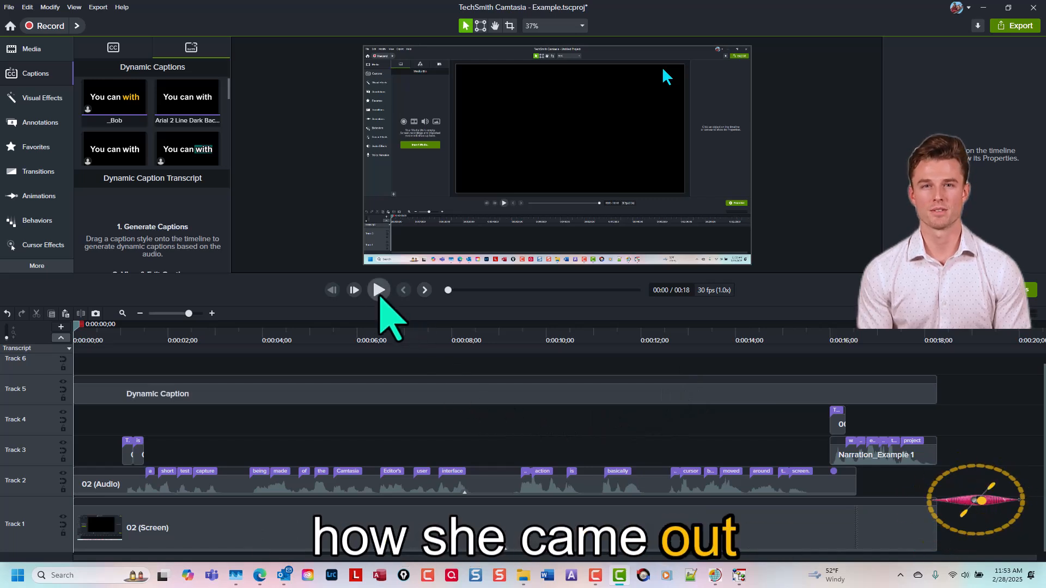
click(380, 293)
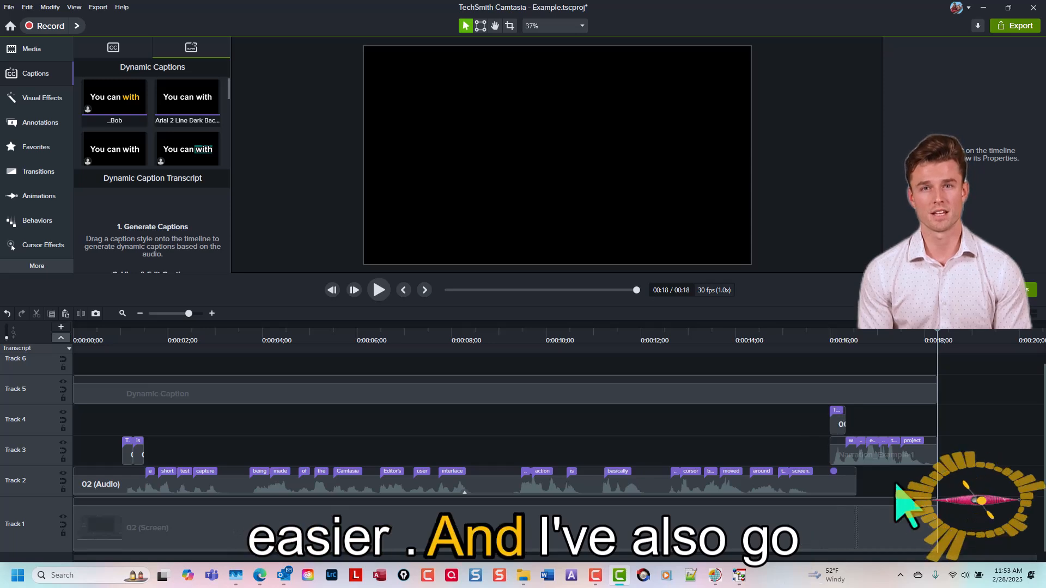
Show the Audio Books library assets and select the transcript word "being" on Track 2.
key(r)
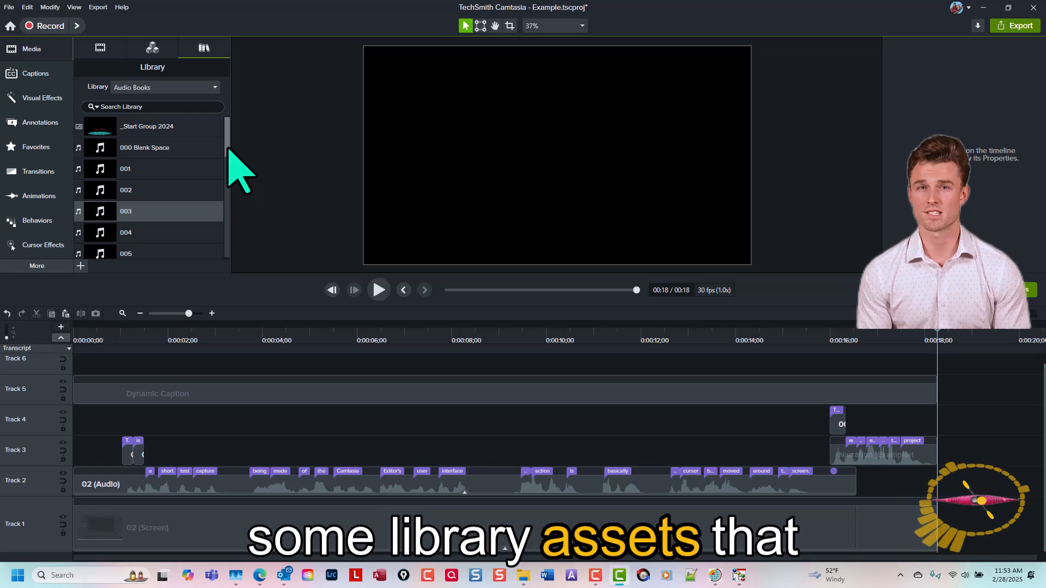
click(261, 474)
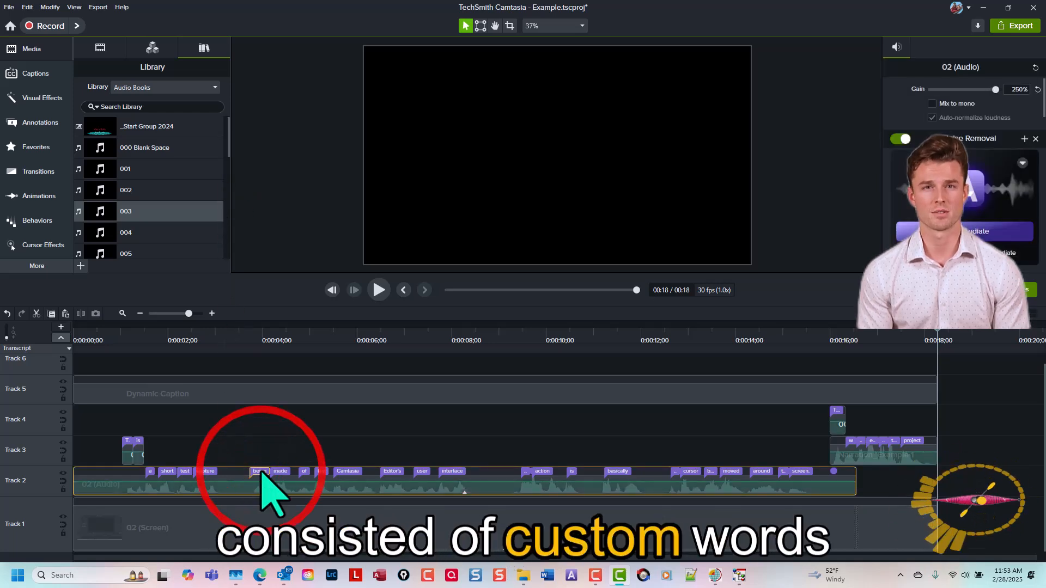